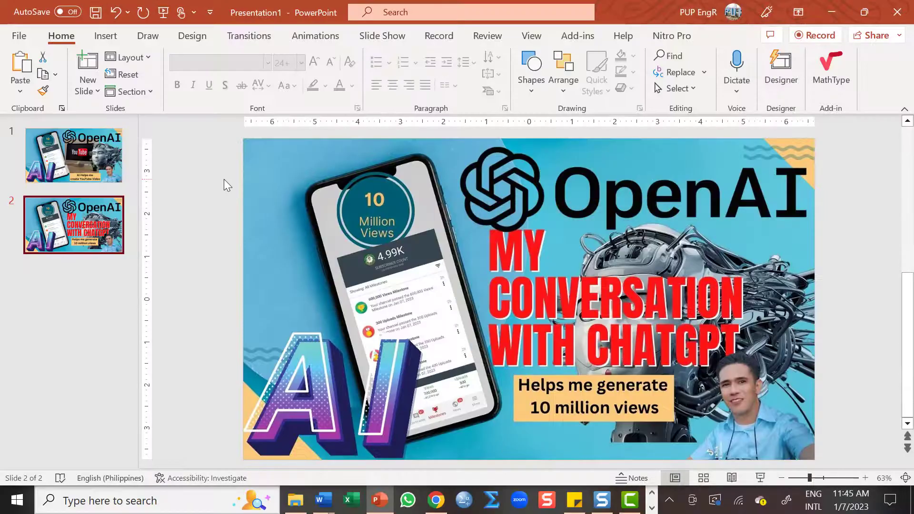
# Open ChatGPT at chat.openai.com from the research release banner on openai.com in Chrome
pyautogui.click(436, 500)
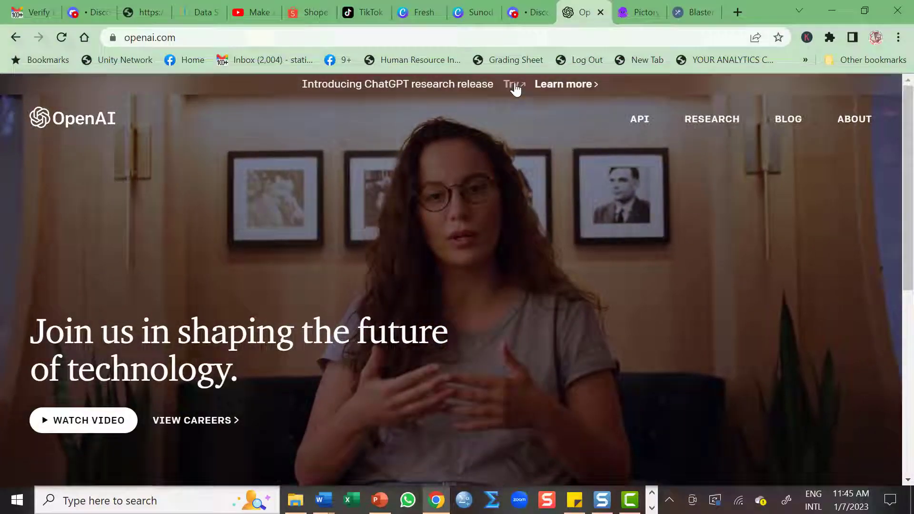
pyautogui.click(515, 86)
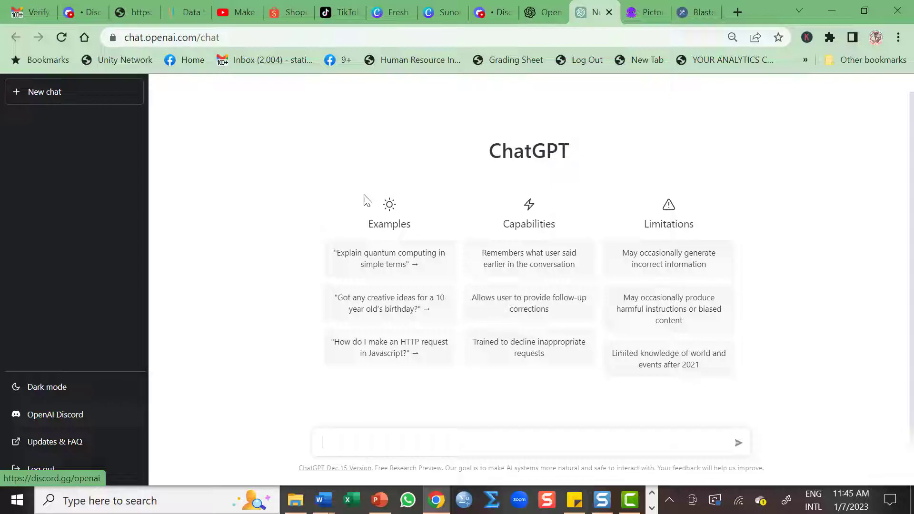
# Check the OpenAI Discord verify-here channel, then go back to the empty ChatGPT message box
pyautogui.click(496, 8)
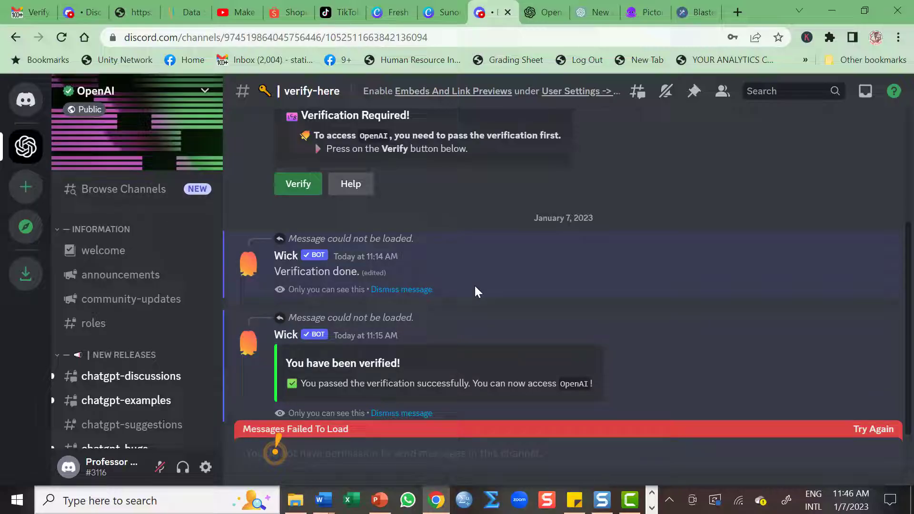
pyautogui.click(598, 8)
pyautogui.click(376, 443)
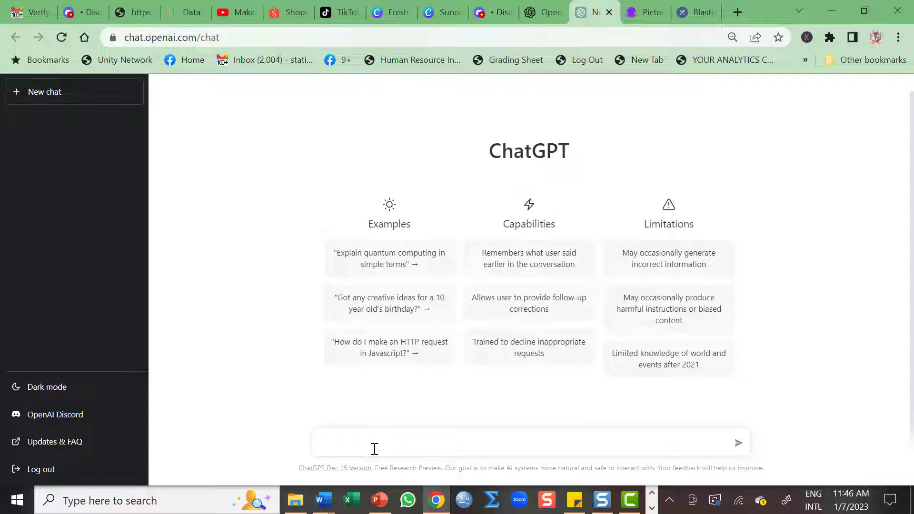
# Ask ChatGPT: 'Write a Script about the greatest bank hacking incidence of all time'
pyautogui.write('Write a Script about the greate')
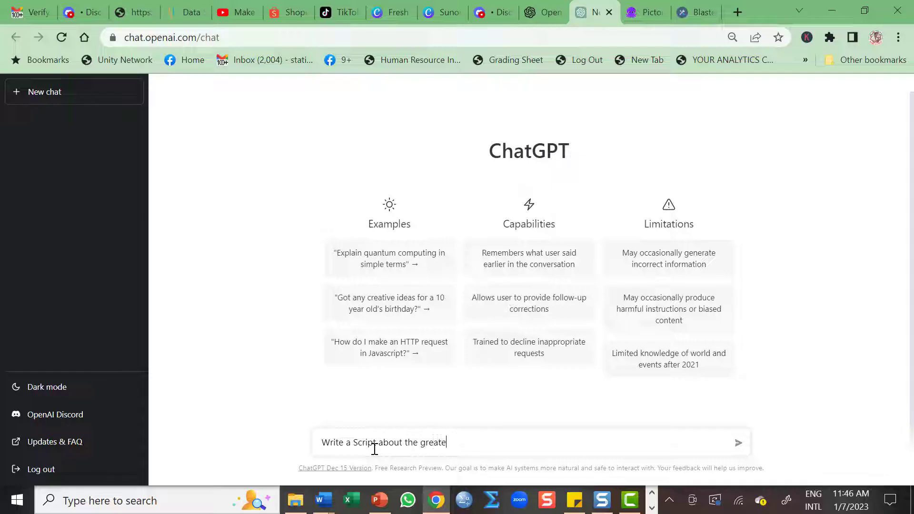
pyautogui.write('st bank hanc')
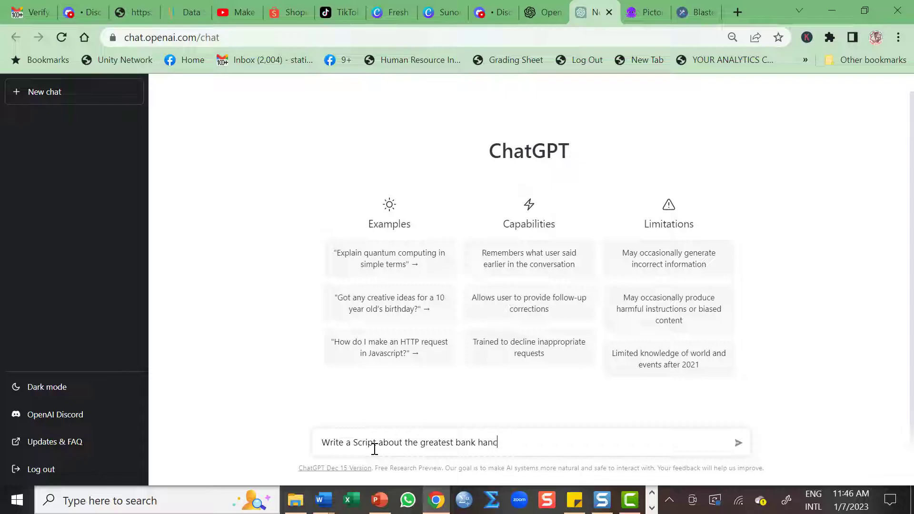
pyautogui.write('king in')
pyautogui.press('BackSpace')
pyautogui.press('BackSpace')
pyautogui.press('BackSpace')
pyautogui.press('BackSpace')
pyautogui.press('BackSpace')
pyautogui.press('BackSpace')
pyautogui.press('BackSpace')
pyautogui.press('BackSpace')
pyautogui.write('cking incidence of all time')
pyautogui.press('Return')
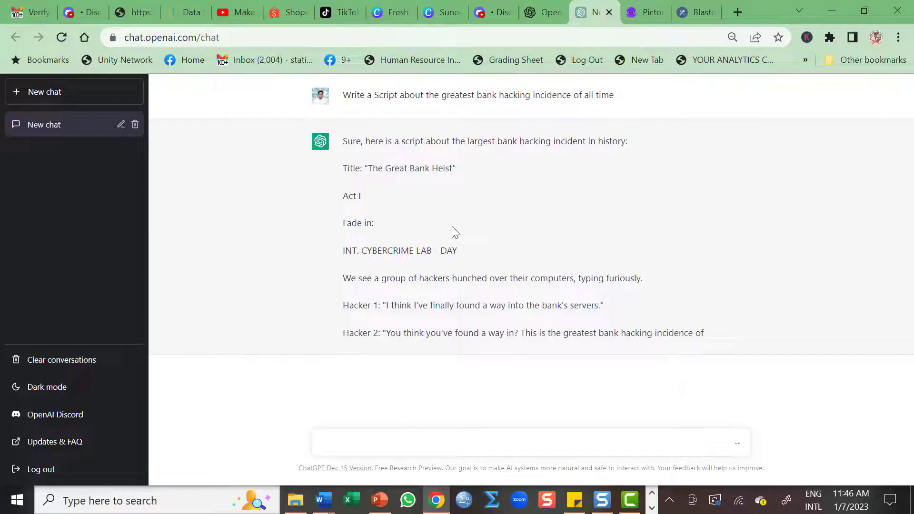
# Browse Pictory's content-to-video options while ChatGPT finishes 'The Great Bank Heist' script, ending on ChatGPT
pyautogui.click(647, 10)
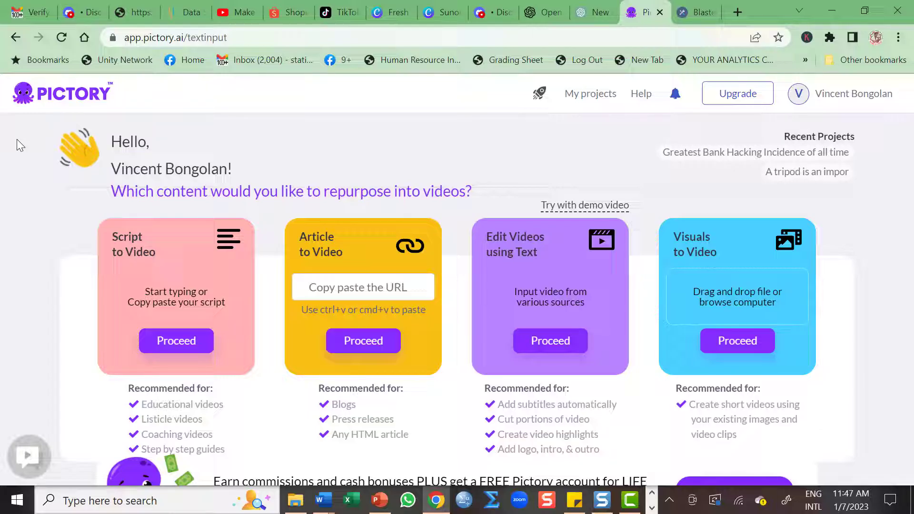
pyautogui.click(580, 15)
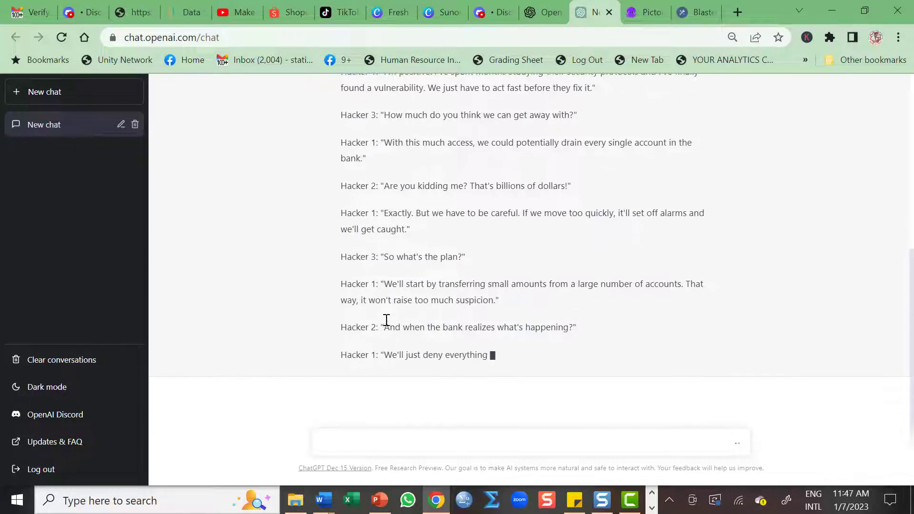
pyautogui.click(645, 8)
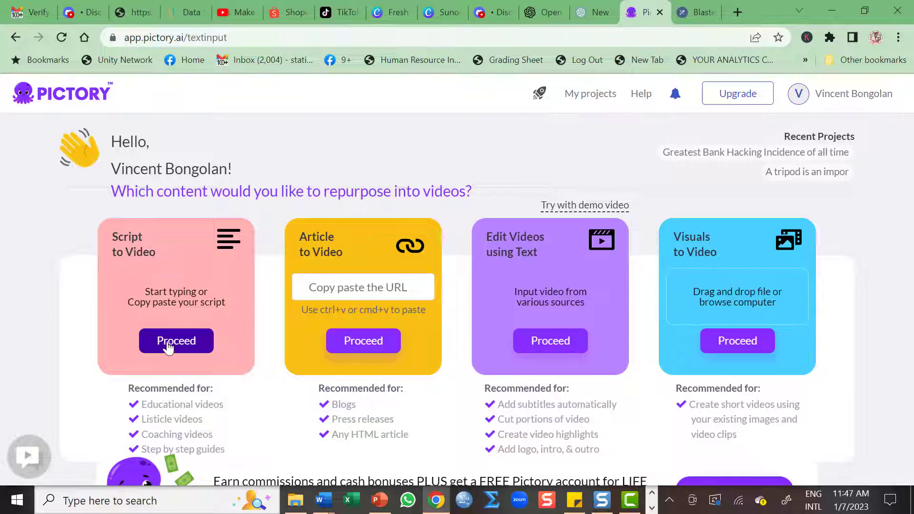
pyautogui.click(589, 8)
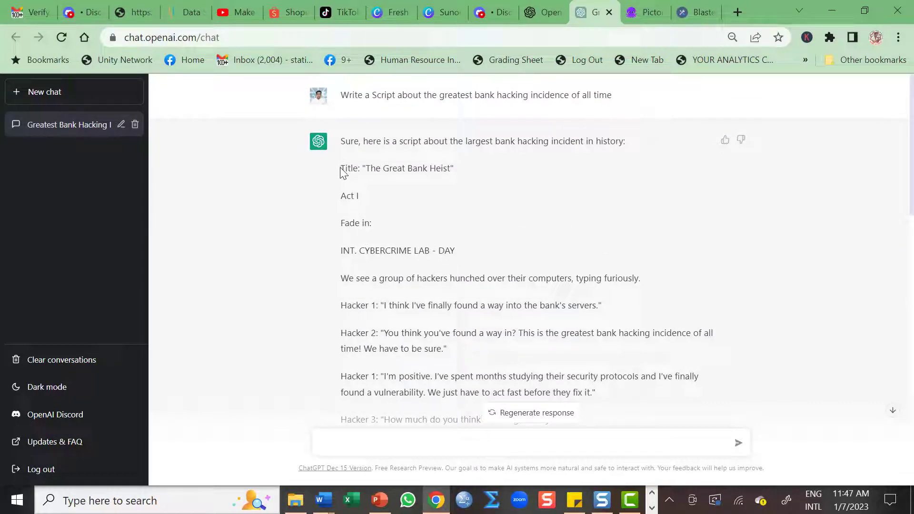
# Copy 'The Great Bank Heist' screenplay from its first scene heading to the end
pyautogui.moveTo(342, 169); pyautogui.dragTo(380, 252)
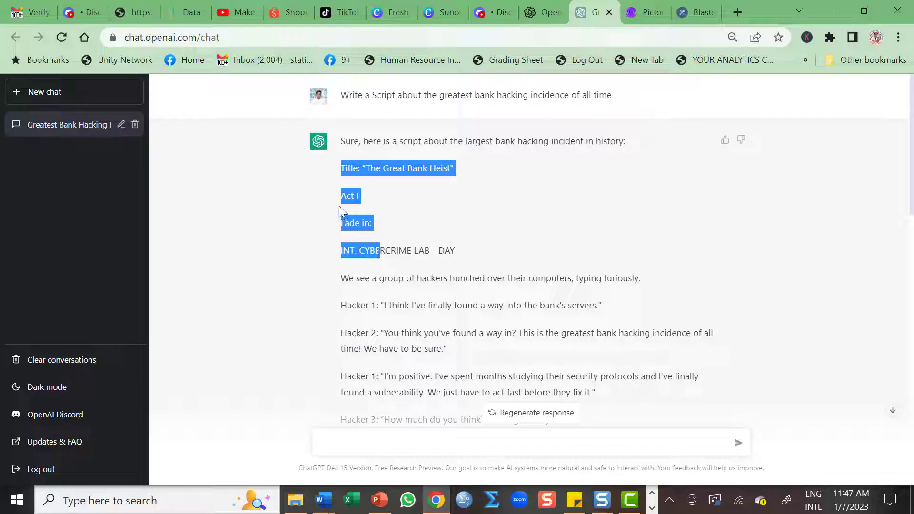
pyautogui.click(406, 209)
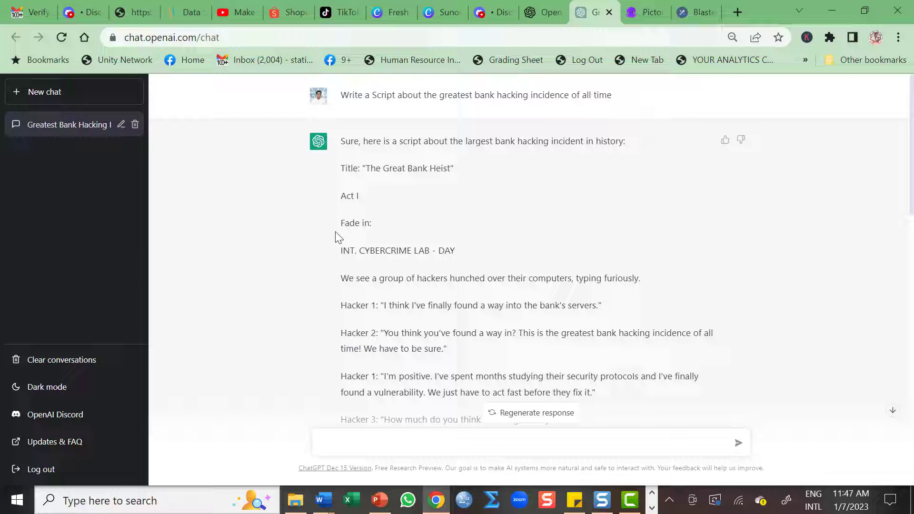
pyautogui.moveTo(340, 254); pyautogui.dragTo(518, 413)
pyautogui.scroll(-10, 368, 315)
pyautogui.scroll(-2, 368, 314)
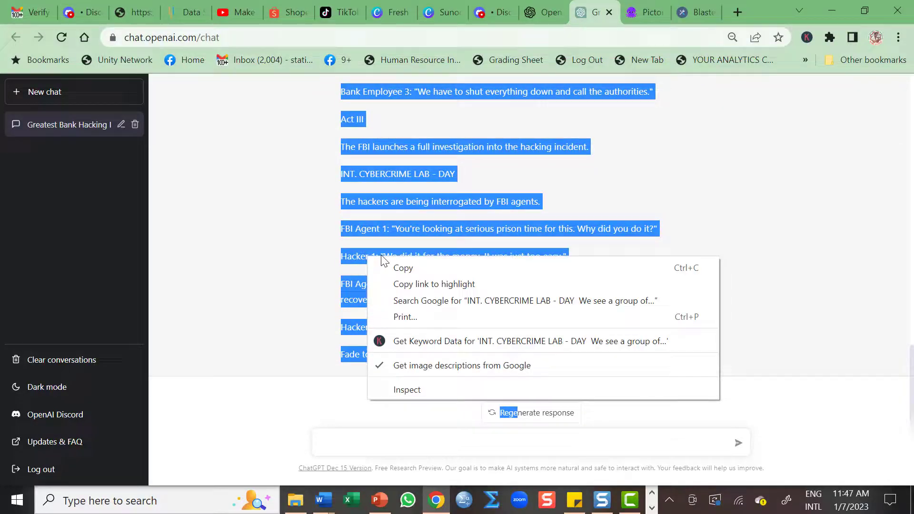
pyautogui.click(400, 267)
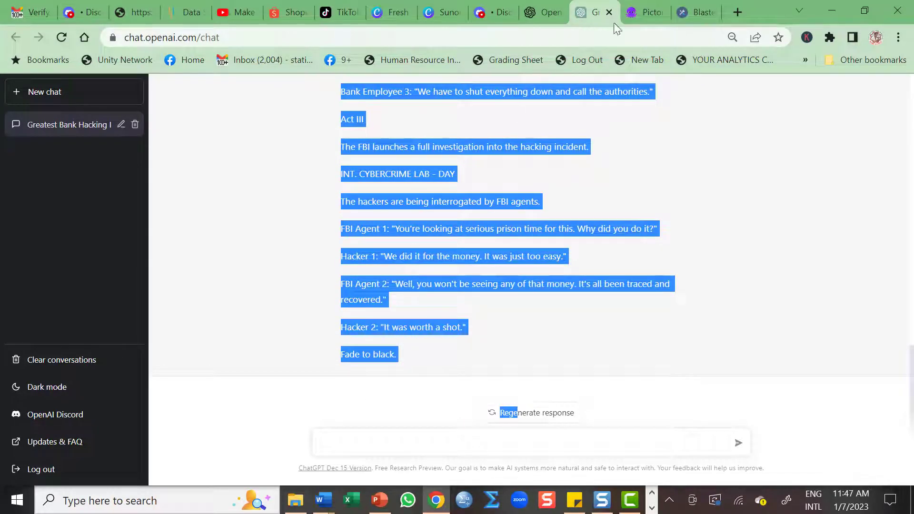
pyautogui.click(645, 12)
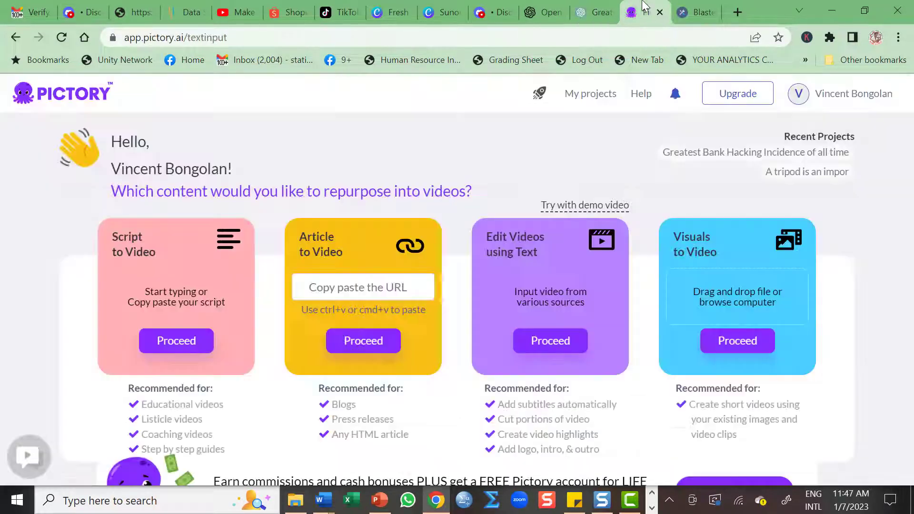
# Paste the ChatGPT script into a new script-to-video project titled 'Greatest Bank Hacking Incidence of all time'
pyautogui.click(176, 343)
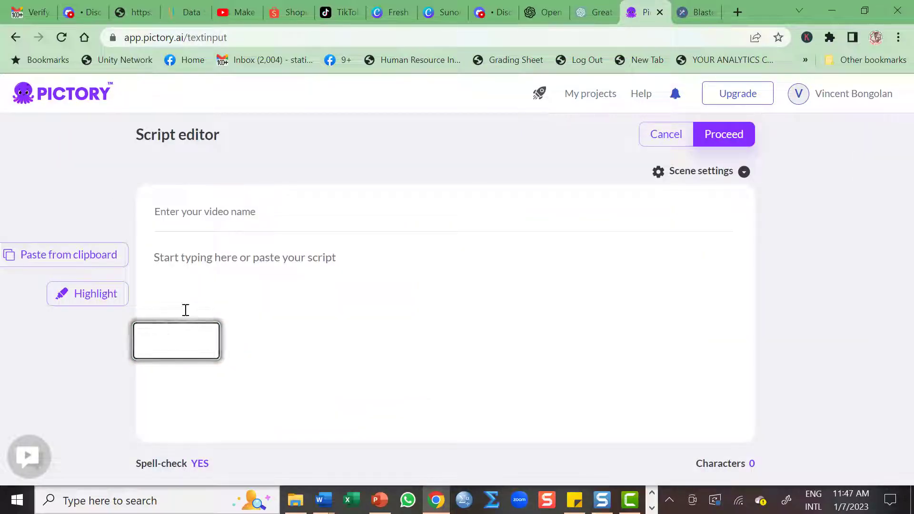
pyautogui.click(198, 259)
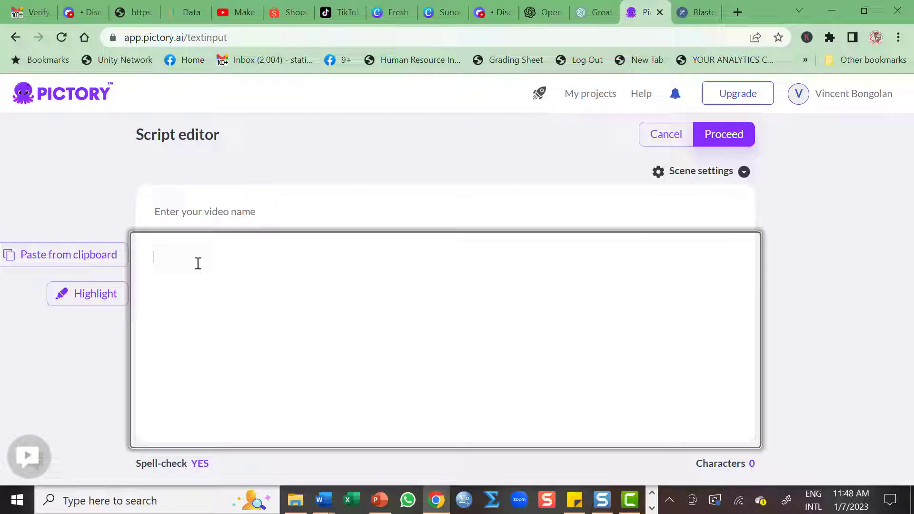
pyautogui.hotkey('ctrl', 'v')
pyautogui.click(205, 214)
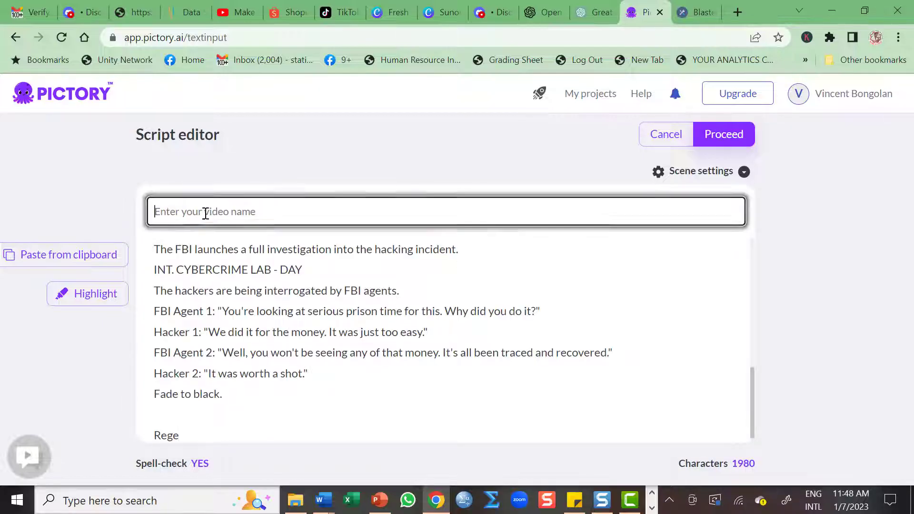
pyautogui.write('Grea')
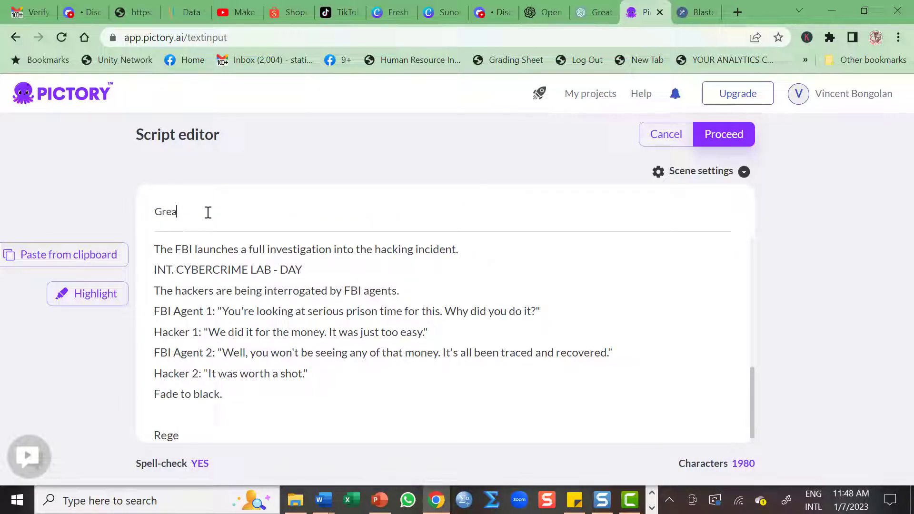
pyautogui.write('test Bank Hacking In')
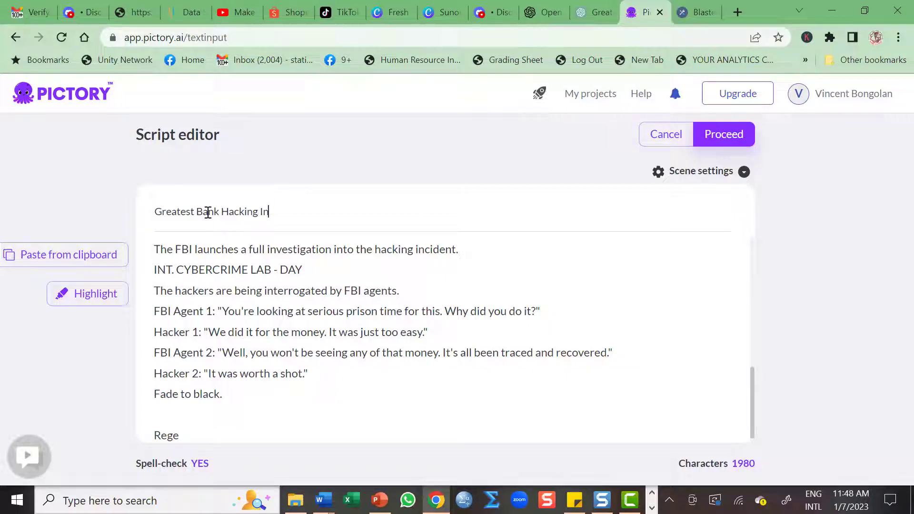
pyautogui.write('cidence ')
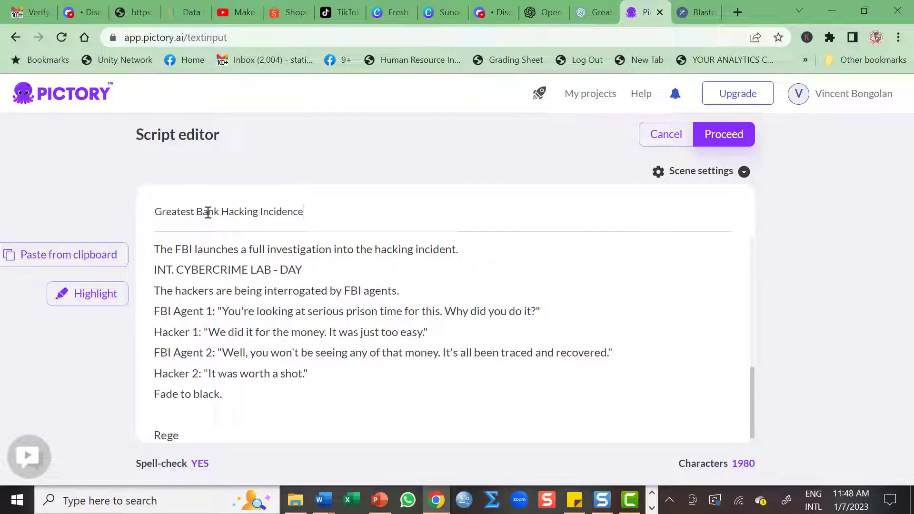
pyautogui.write('of all time')
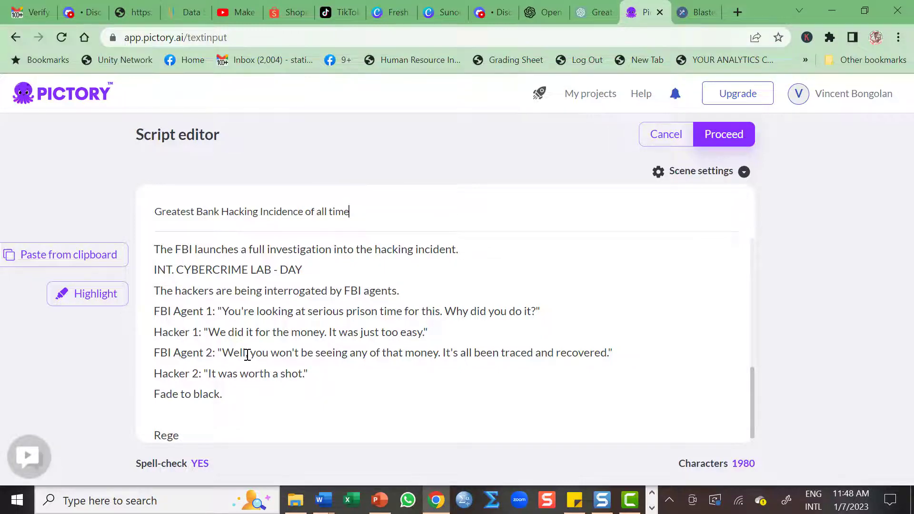
# Delete the stray 'Rege' fragment and the 'Fade to black.' line, then submit the script
pyautogui.scroll(10, 260, 339)
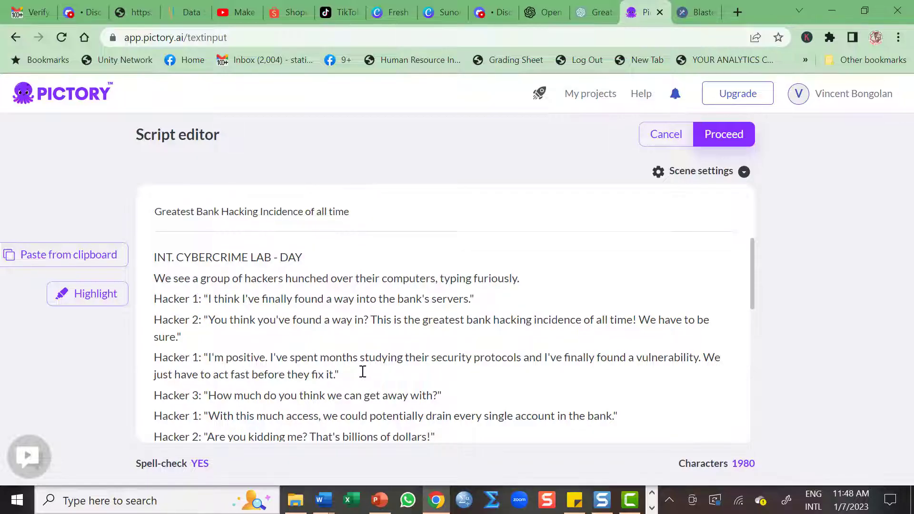
pyautogui.scroll(-4, 363, 371)
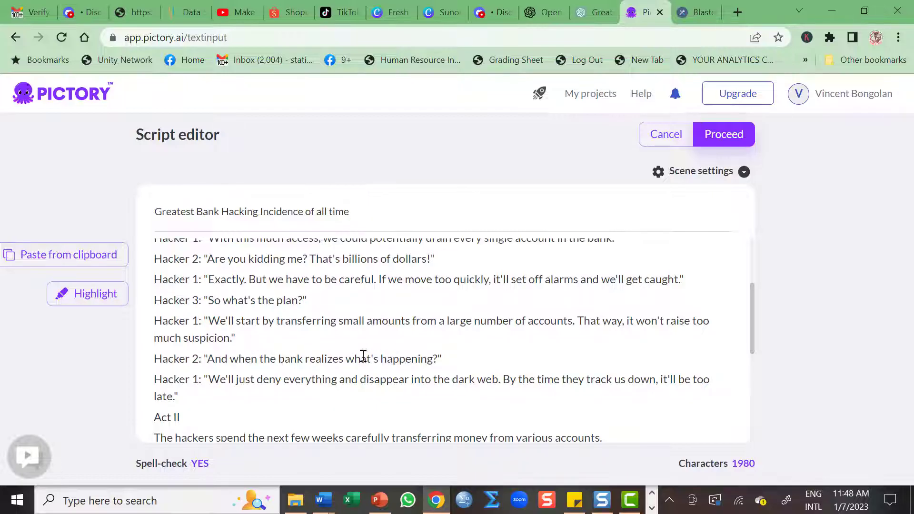
pyautogui.scroll(-4, 310, 360)
pyautogui.scroll(-4, 311, 361)
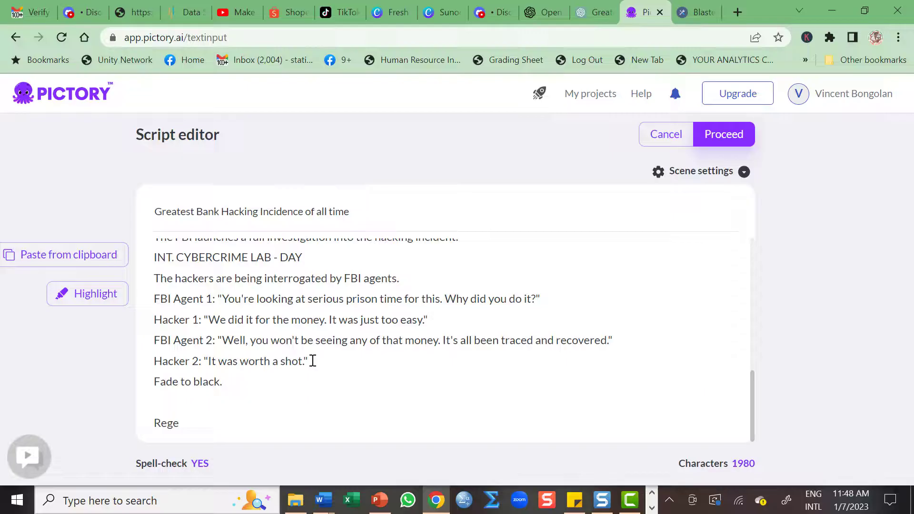
pyautogui.scroll(-1, 313, 360)
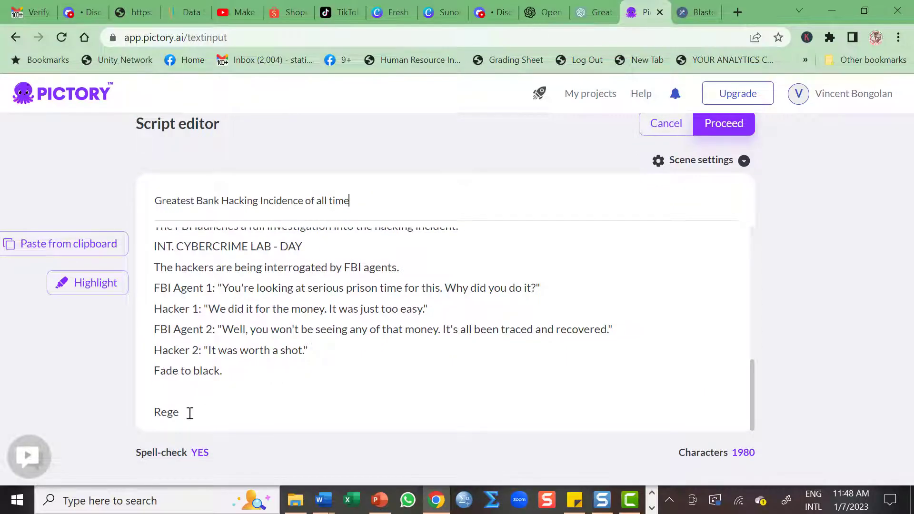
pyautogui.moveTo(190, 413); pyautogui.dragTo(150, 393)
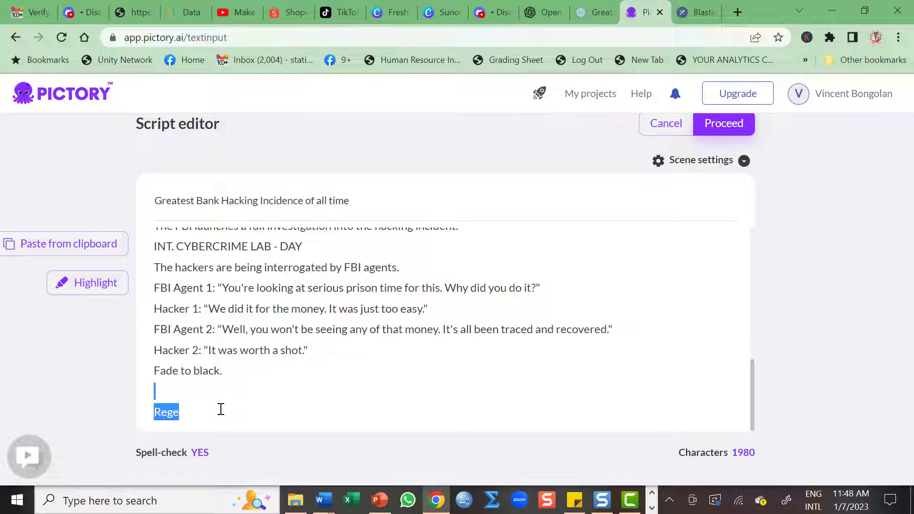
pyautogui.press('BackSpace')
pyautogui.moveTo(224, 392); pyautogui.dragTo(155, 392)
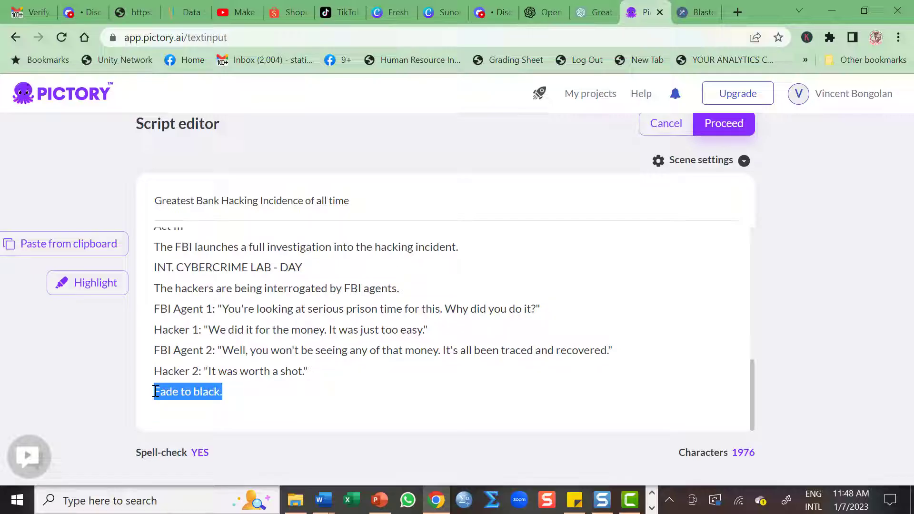
pyautogui.press('BackSpace')
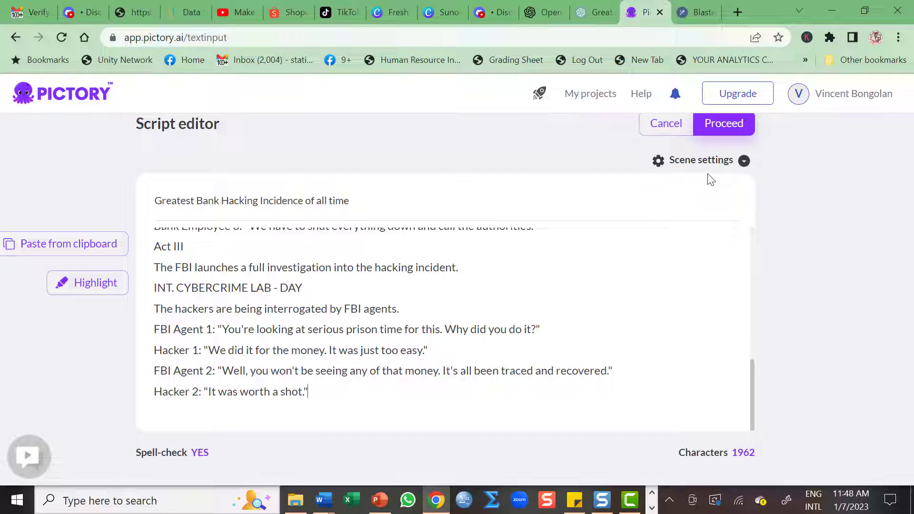
pyautogui.click(726, 130)
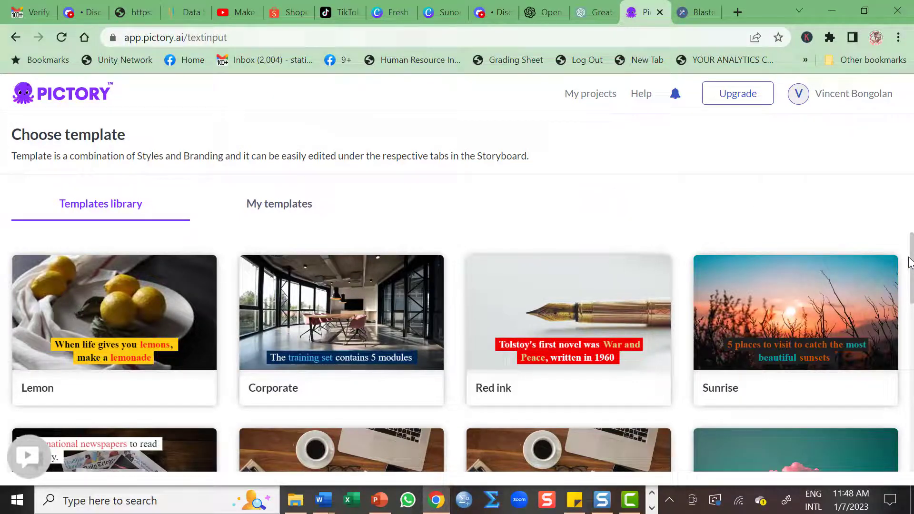
# Choose the Print template with a 16:9 aspect ratio to generate the storyboard
pyautogui.moveTo(912, 259); pyautogui.dragTo(911, 280)
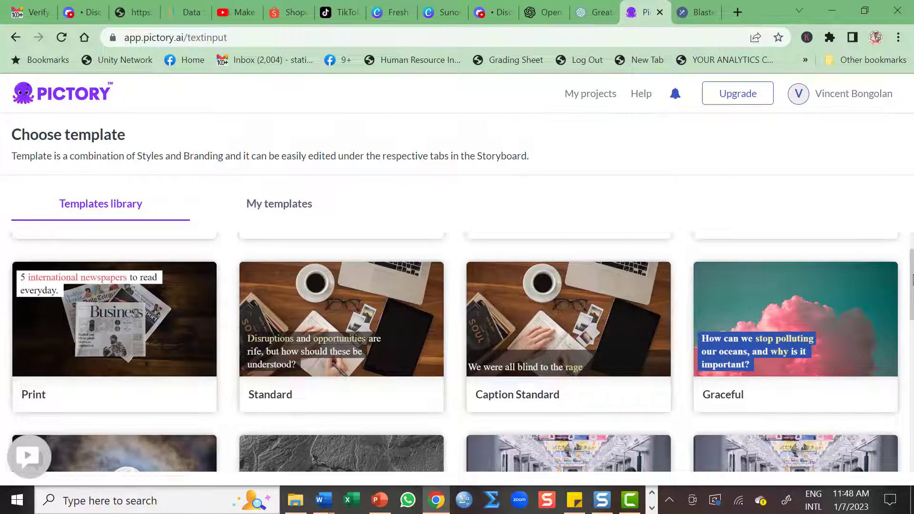
pyautogui.scroll(-1, 904, 281)
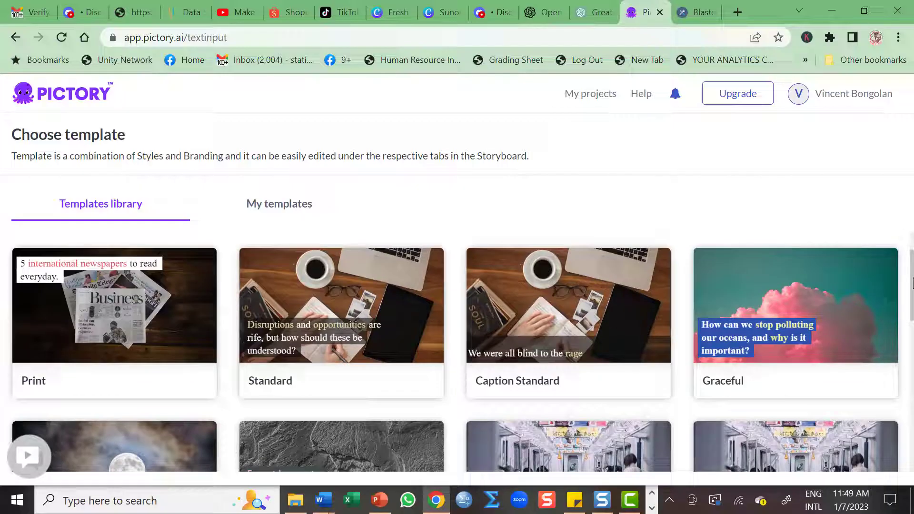
pyautogui.moveTo(111, 296)
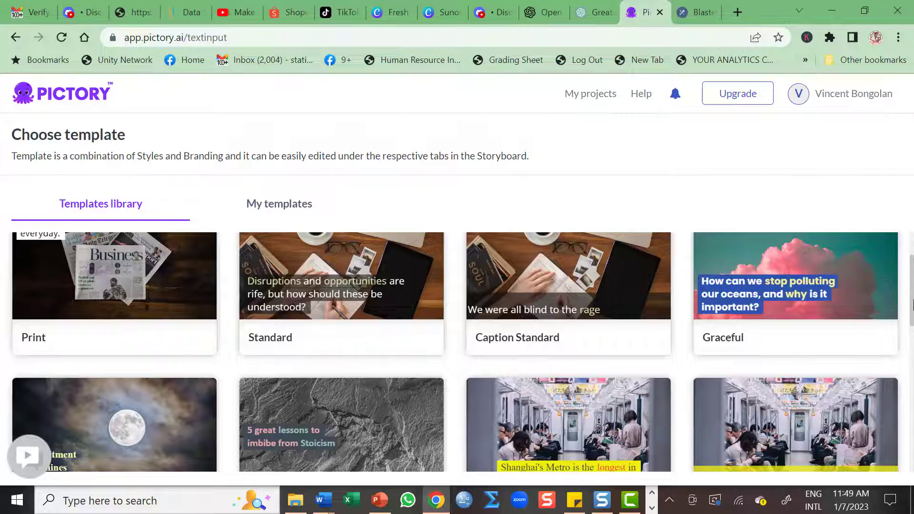
pyautogui.moveTo(912, 305); pyautogui.dragTo(913, 346)
pyautogui.scroll(9, 912, 337)
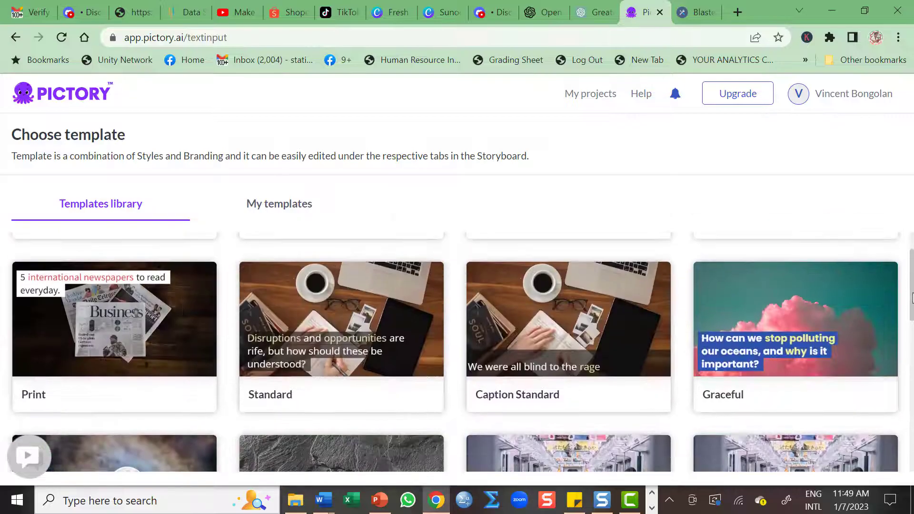
pyautogui.moveTo(72, 325)
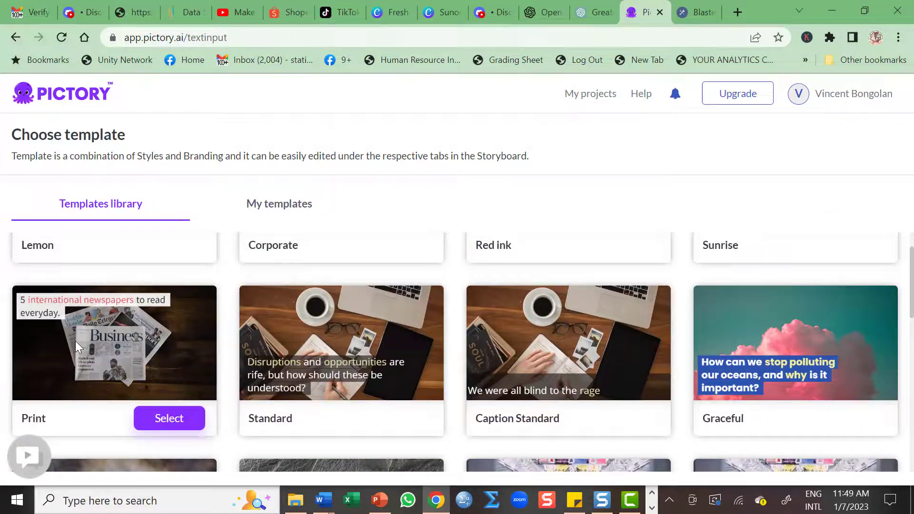
pyautogui.click(149, 426)
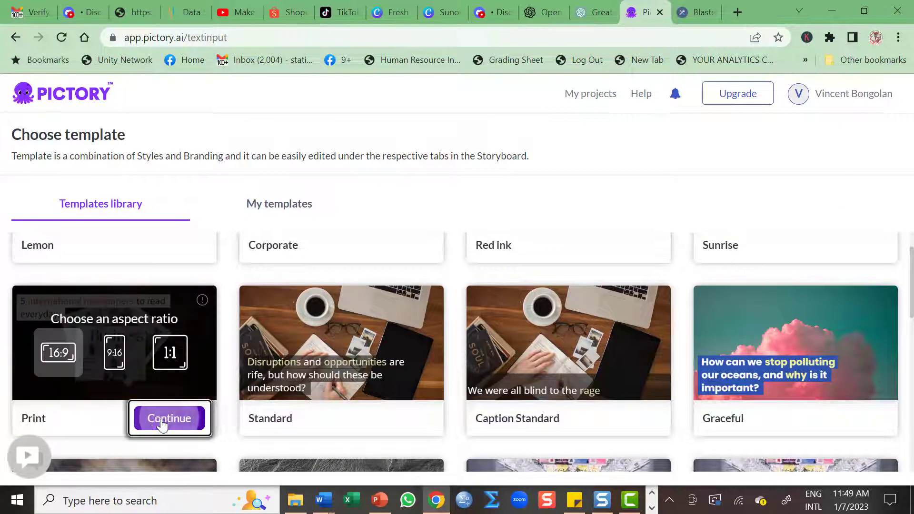
pyautogui.click(58, 355)
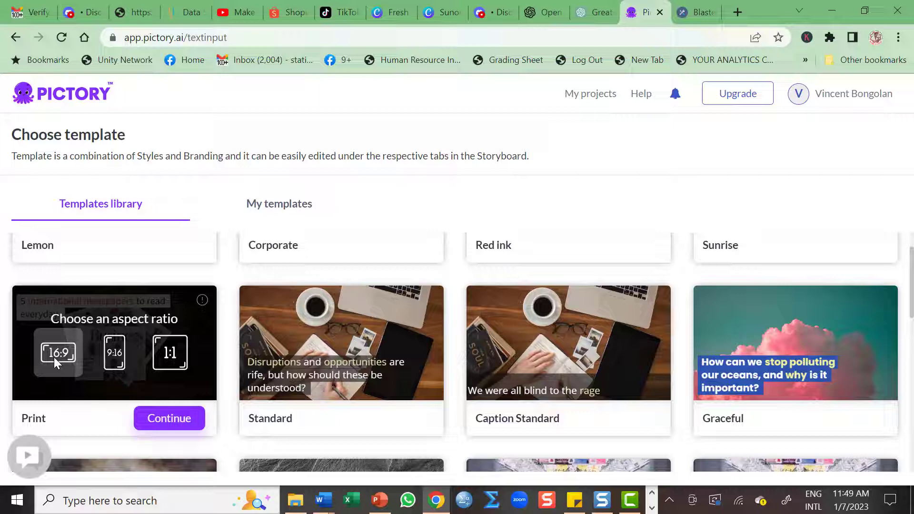
pyautogui.click(149, 421)
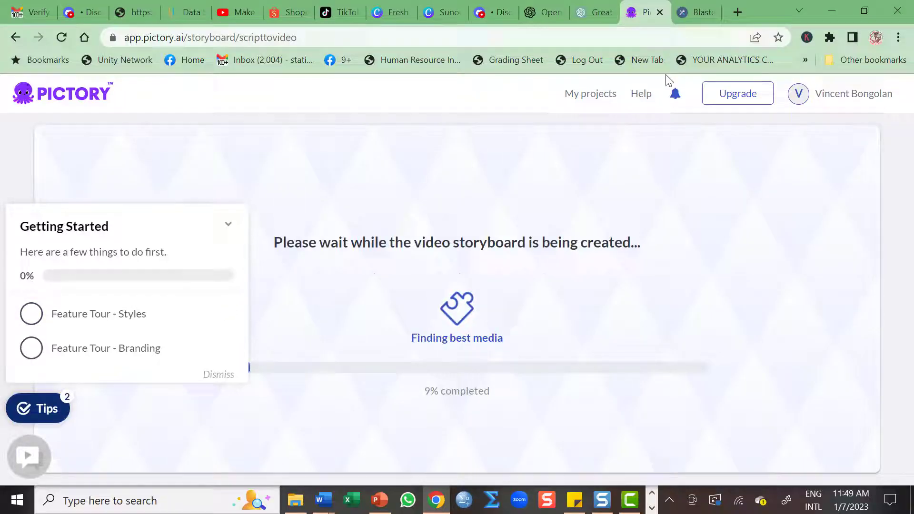
# Paste the script into Speechelo and delete the trailing 'Fade to black' and leftover lines
pyautogui.click(700, 8)
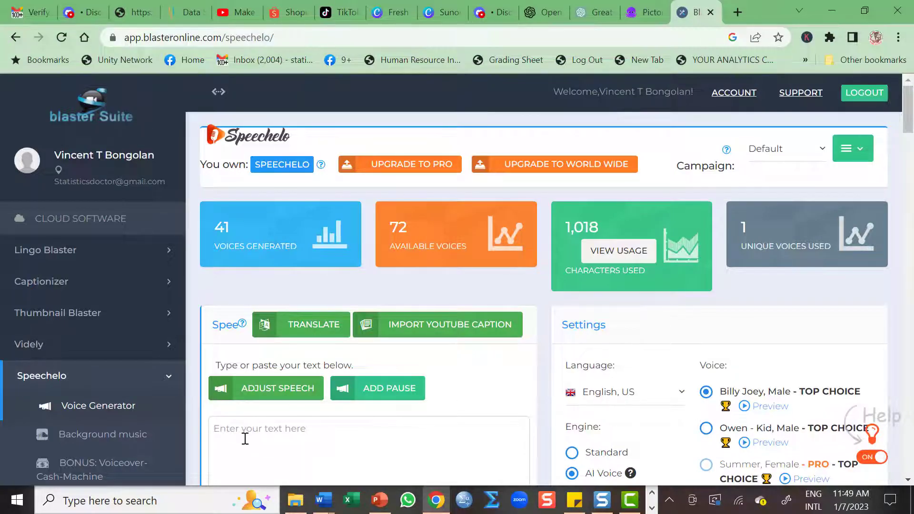
pyautogui.hotkey('ctrl', 'v')
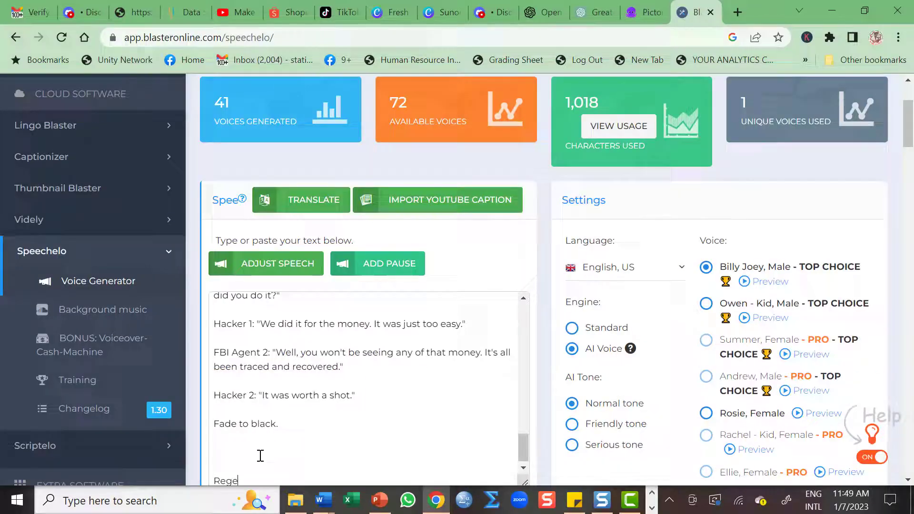
pyautogui.moveTo(255, 476); pyautogui.dragTo(213, 423)
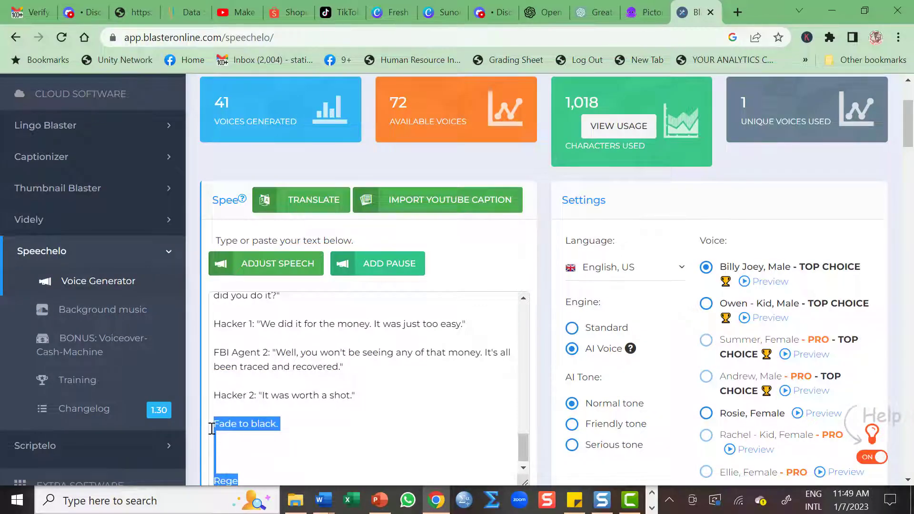
pyautogui.press('BackSpace')
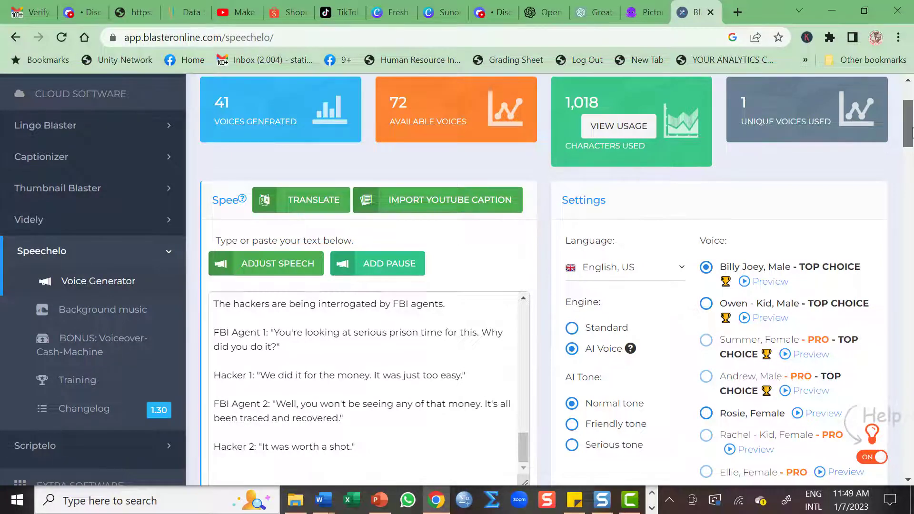
pyautogui.moveTo(911, 127); pyautogui.dragTo(912, 141)
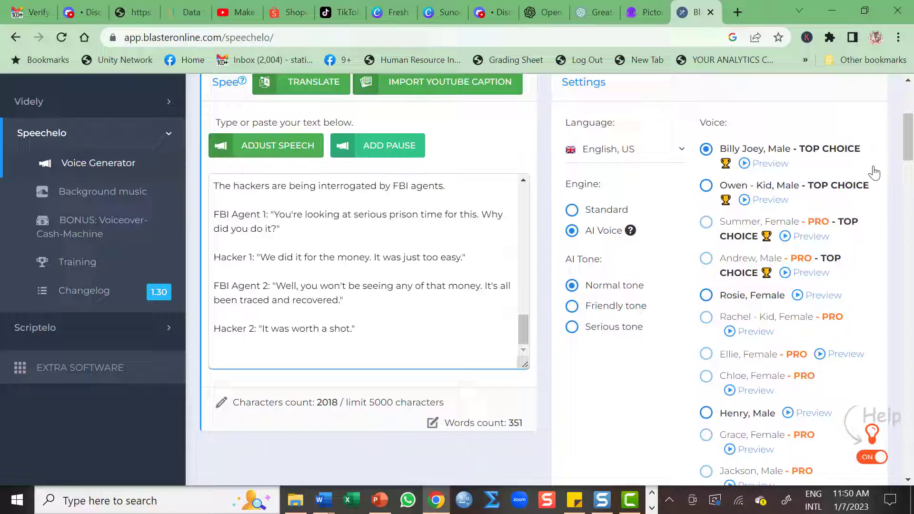
pyautogui.moveTo(911, 140); pyautogui.dragTo(910, 161)
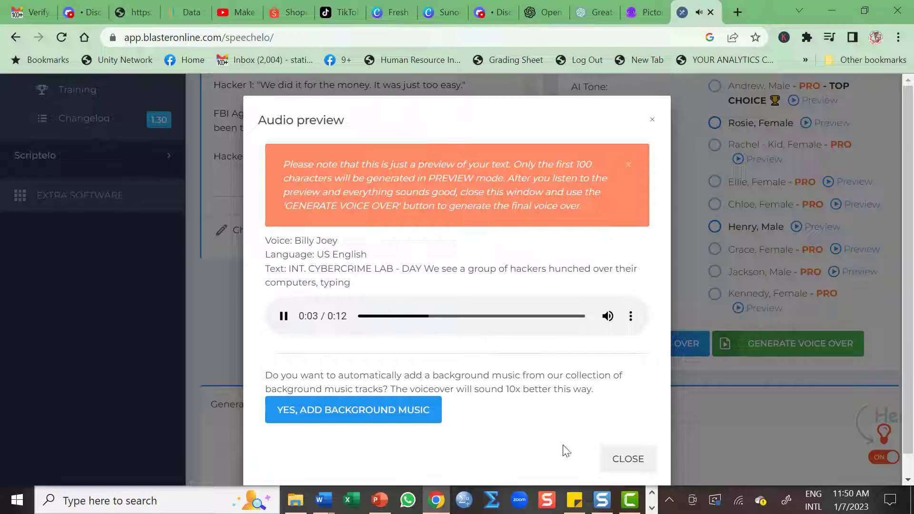
# Preview the Billy Joey voice in Friendly and then Serious tone, keeping Serious
pyautogui.click(628, 461)
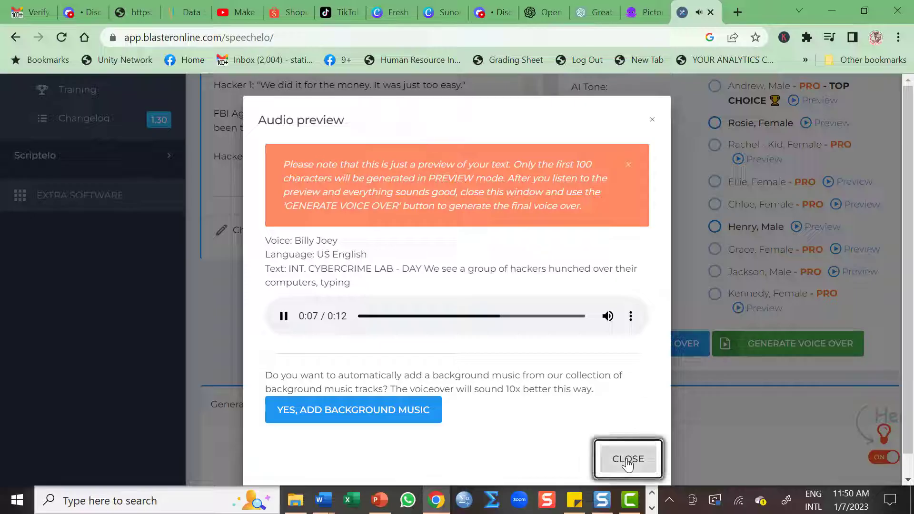
pyautogui.click(628, 460)
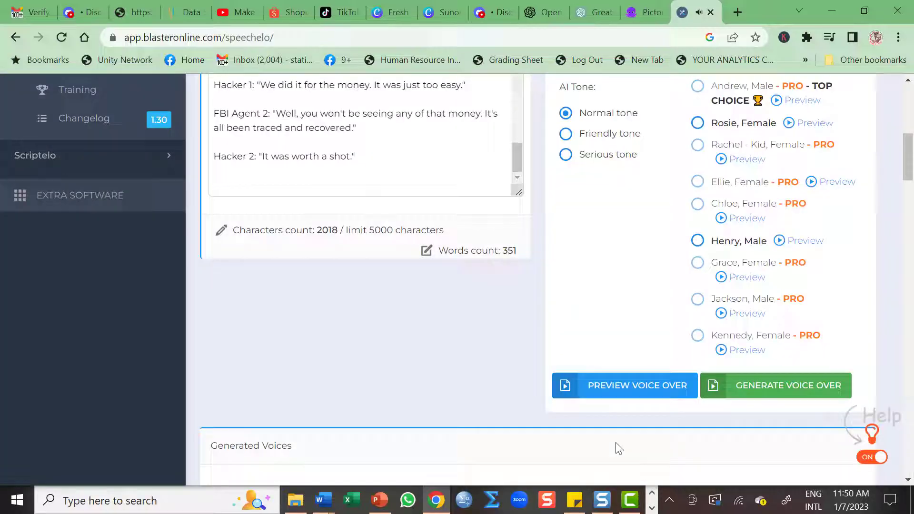
pyautogui.click(566, 134)
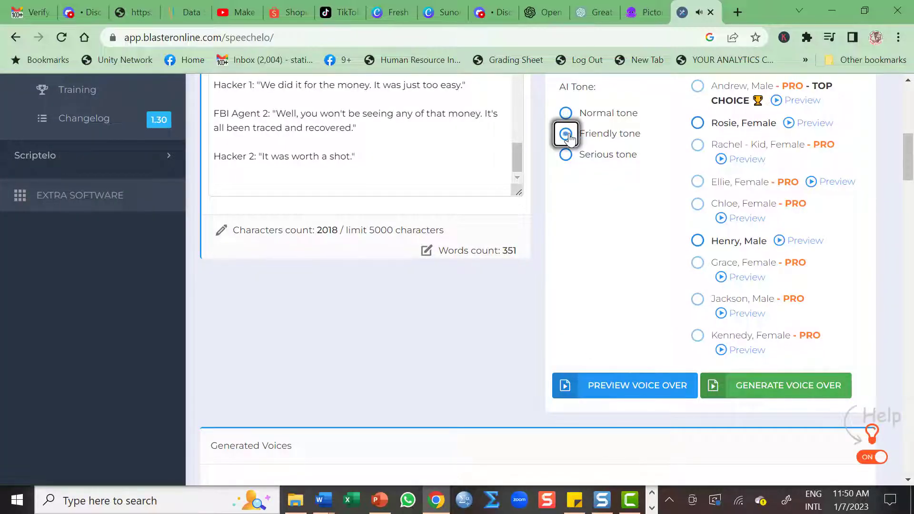
pyautogui.click(629, 385)
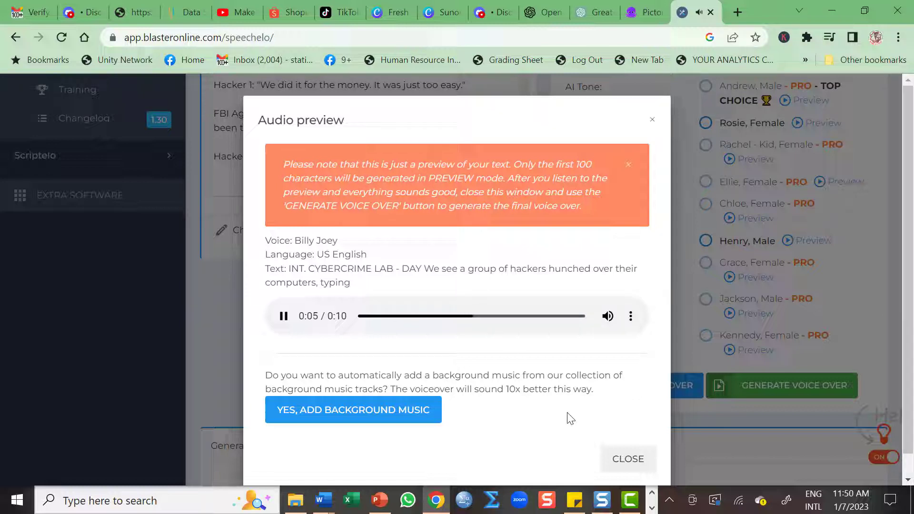
pyautogui.click(623, 460)
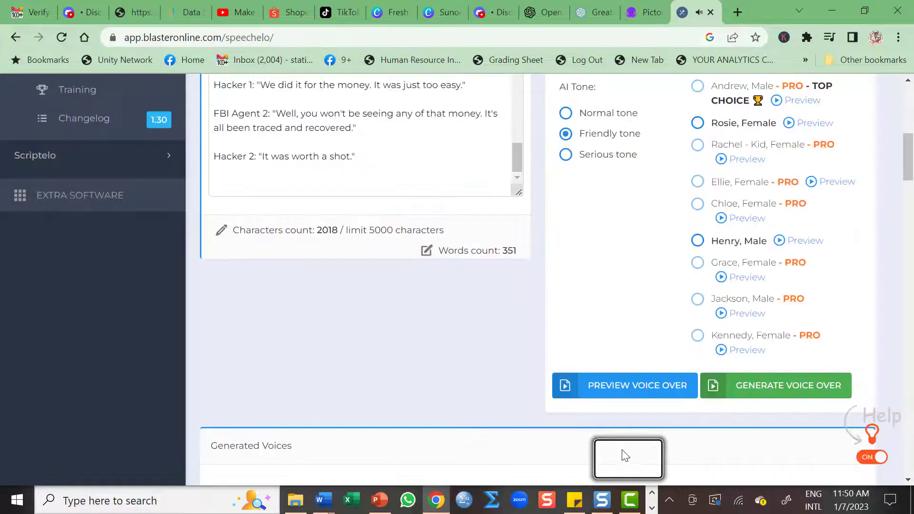
pyautogui.click(564, 157)
pyautogui.click(629, 388)
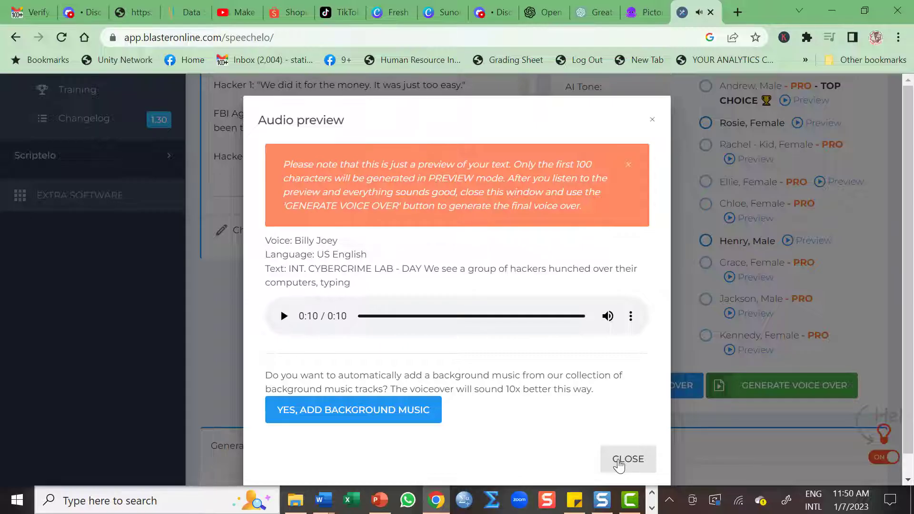
pyautogui.click(619, 465)
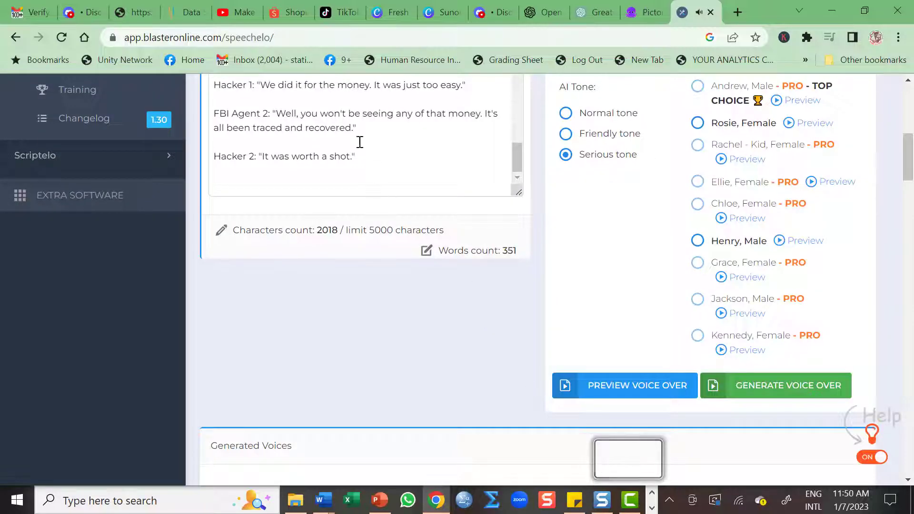
# Delete the 'INTERNATIONAL CYBERCRIME LAB - DAY' heading from the top of the Speechelo script
pyautogui.scroll(10, 327, 167)
pyautogui.scroll(3, 327, 162)
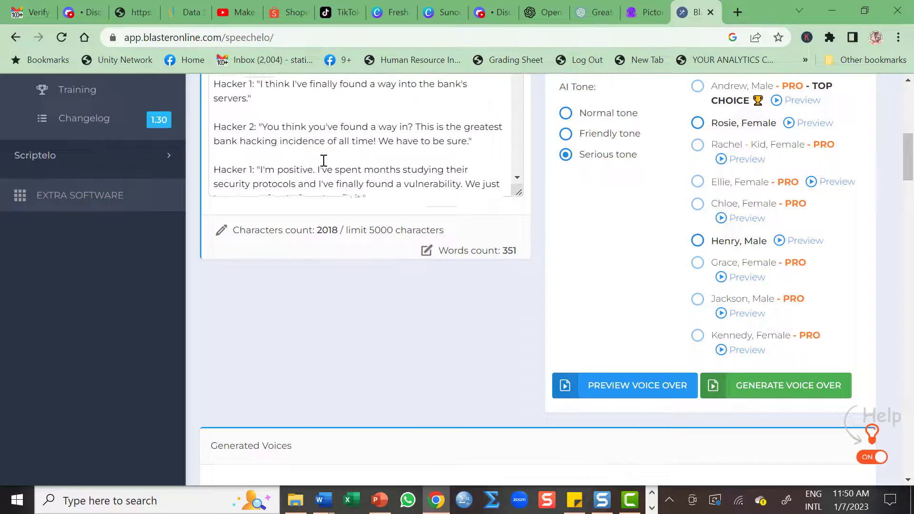
pyautogui.scroll(10, 343, 158)
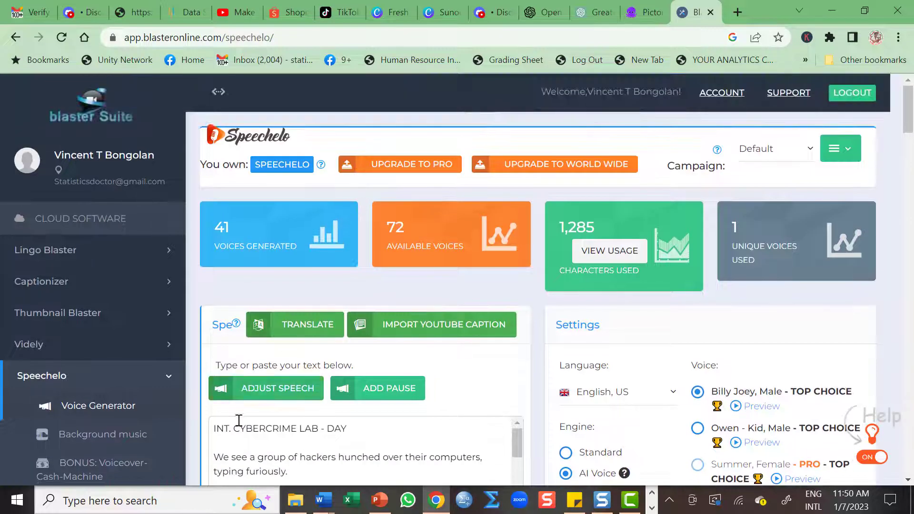
pyautogui.click(228, 427)
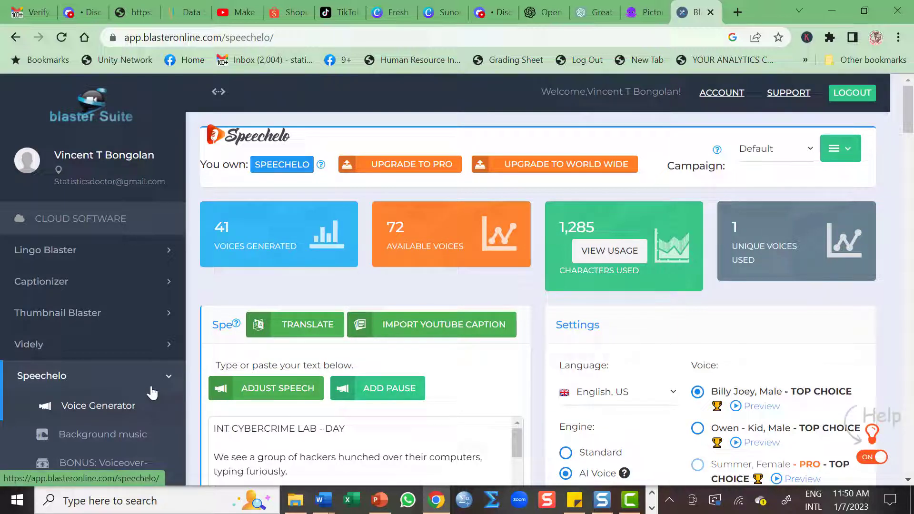
pyautogui.write('ERNA')
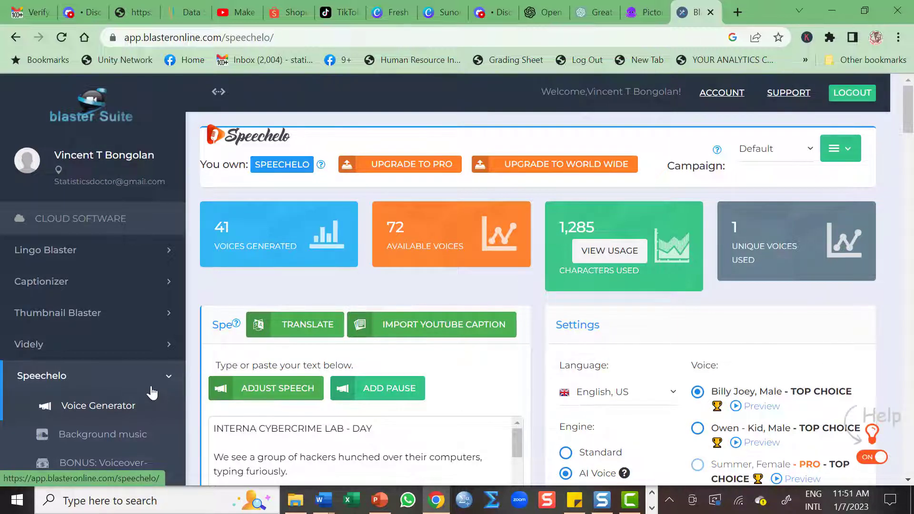
pyautogui.write('TIONAL')
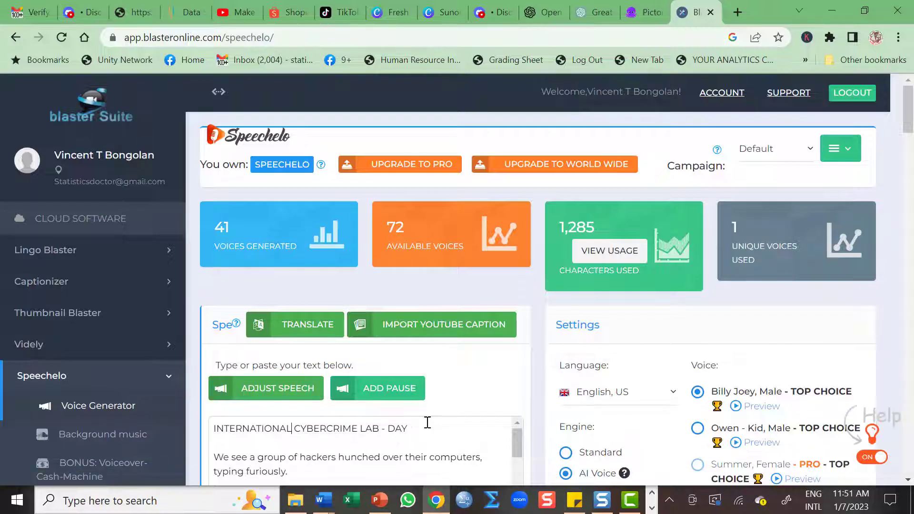
pyautogui.moveTo(414, 430); pyautogui.dragTo(203, 427)
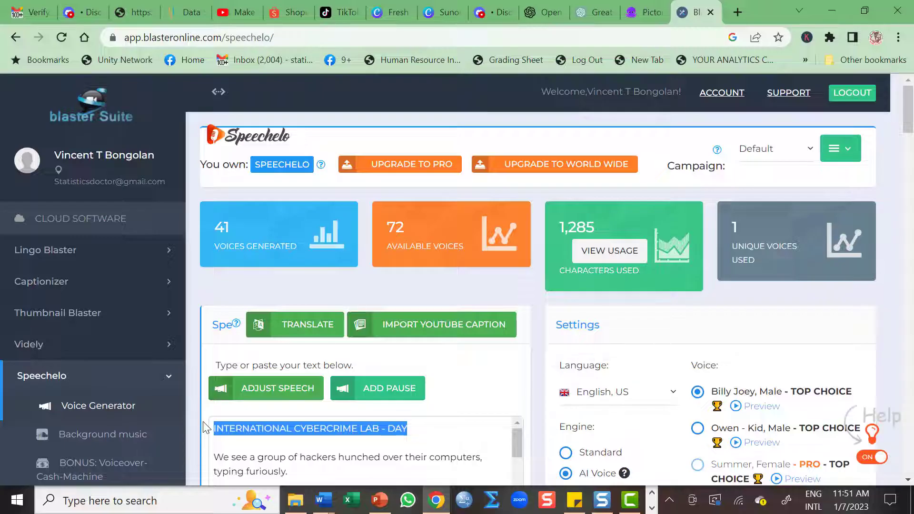
pyautogui.press('Delete')
pyautogui.press('Delete')
pyautogui.press('Delete')
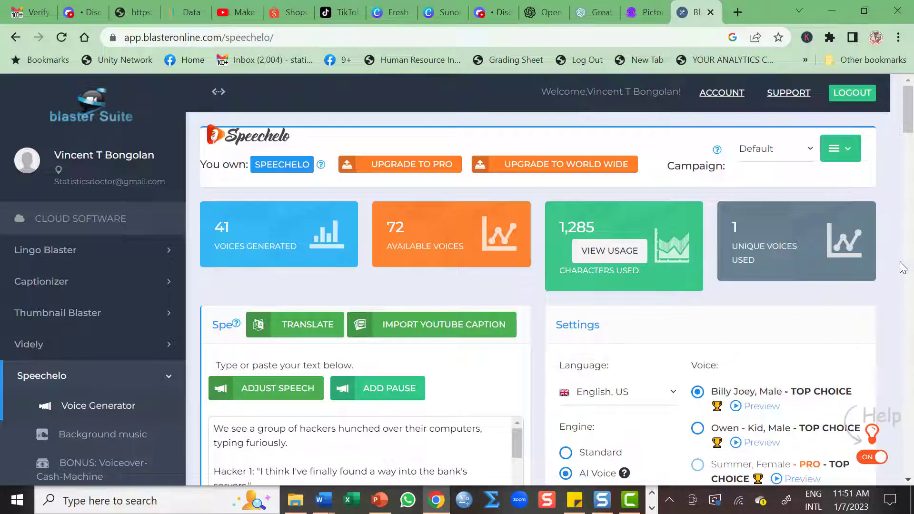
# Back in Pictory, dismiss the Getting Started checklist and bring up scene 3's hacker-lab clip
pyautogui.click(643, 12)
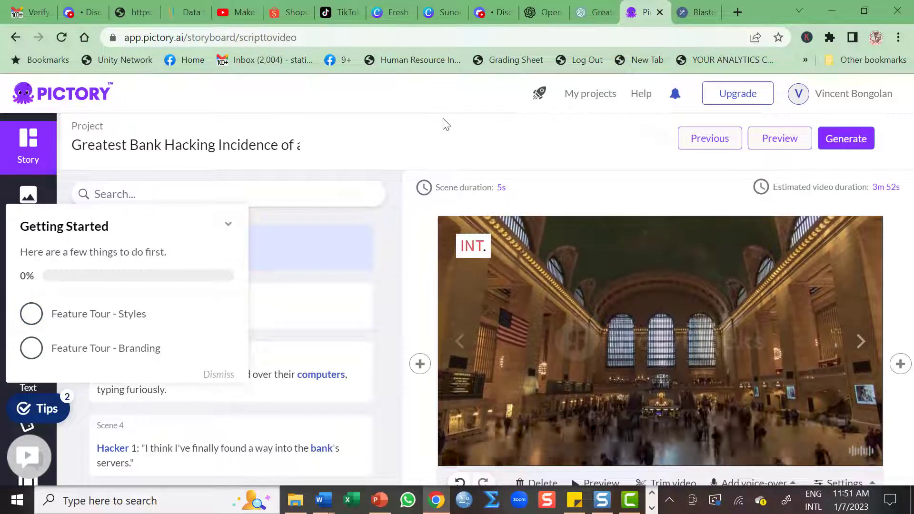
pyautogui.click(443, 123)
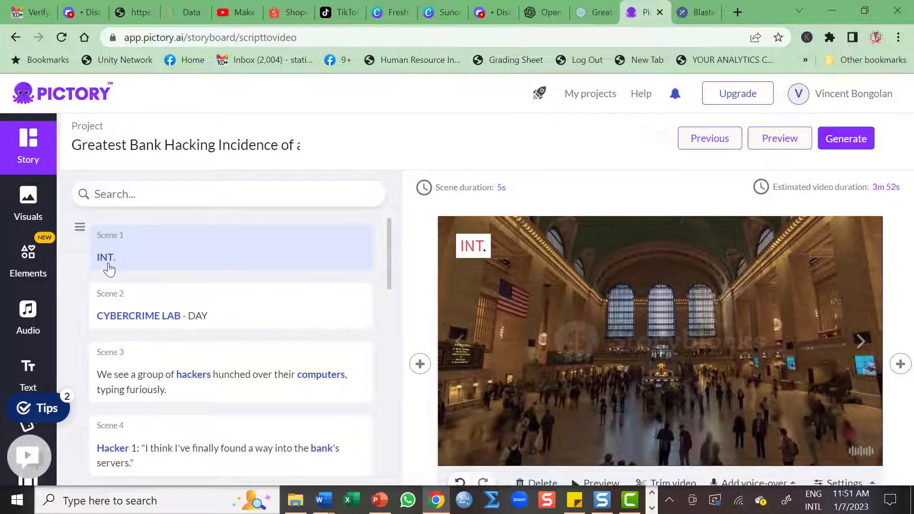
pyautogui.scroll(-2, 109, 269)
pyautogui.click(228, 280)
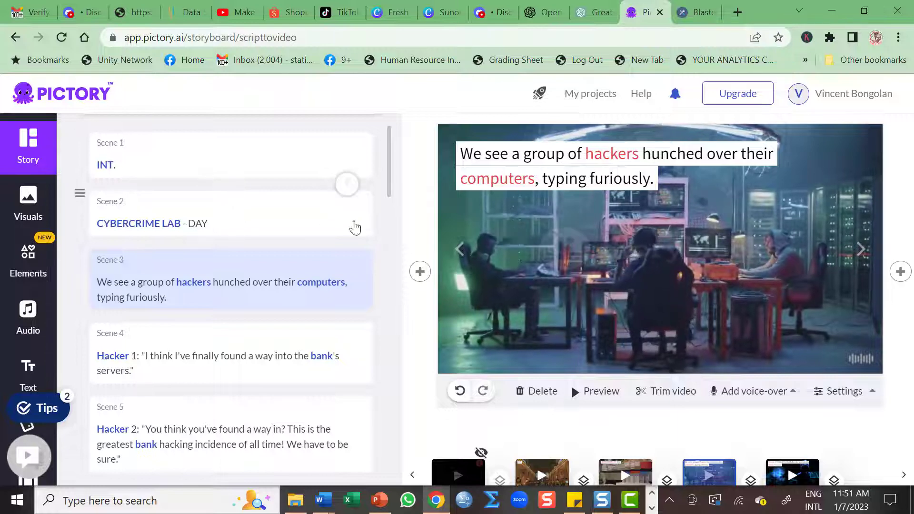
# Check the available output formats in the Generate menu, then close it
pyautogui.scroll(2, 489, 252)
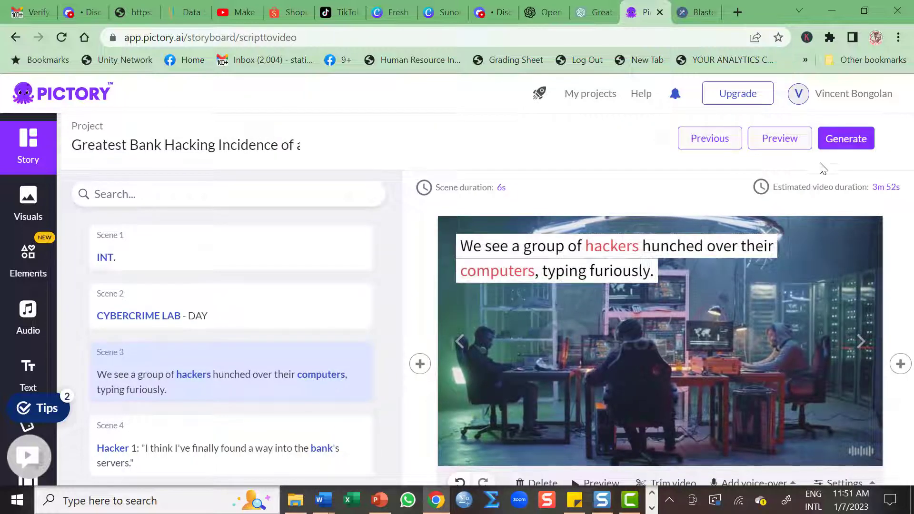
pyautogui.click(846, 139)
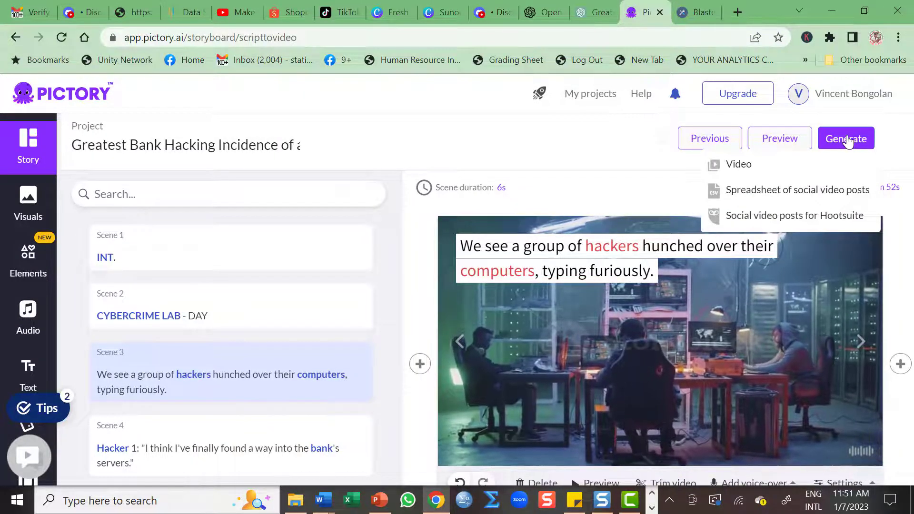
pyautogui.click(476, 157)
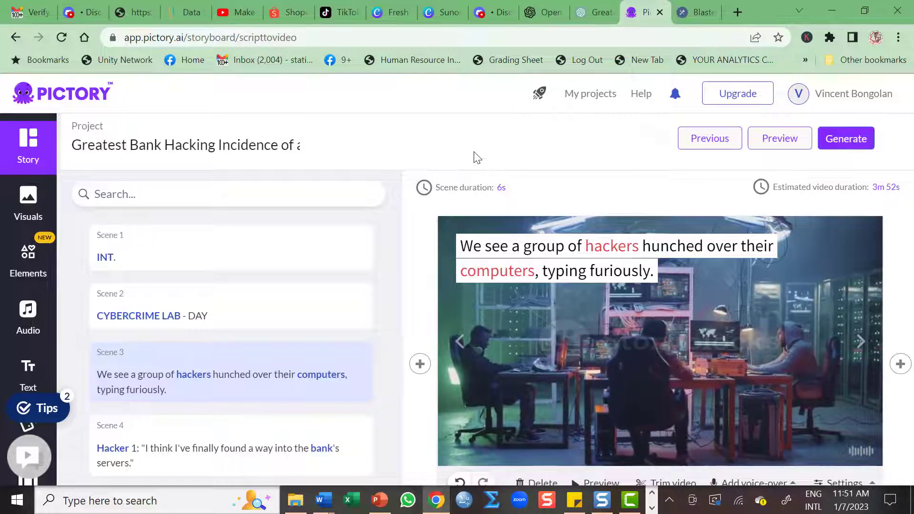
pyautogui.click(462, 187)
pyautogui.scroll(-3, 571, 350)
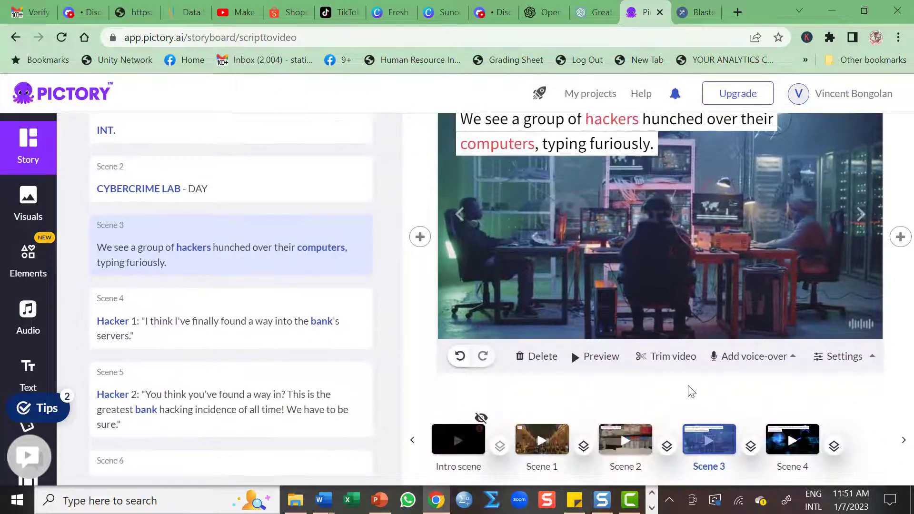
# In Speechelo, generate the full Serious-tone voiceover from the hacking script as is, unsplit
pyautogui.click(696, 10)
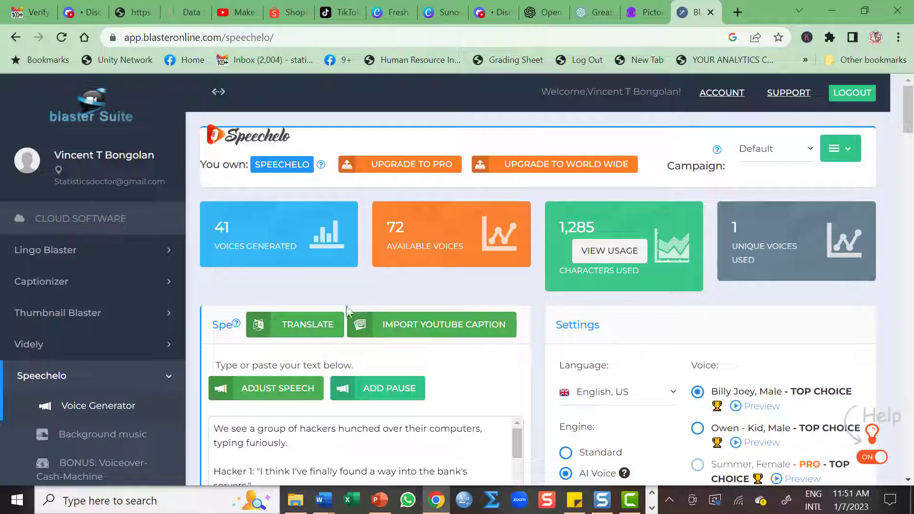
pyautogui.scroll(-3, 377, 419)
pyautogui.scroll(-7, 602, 411)
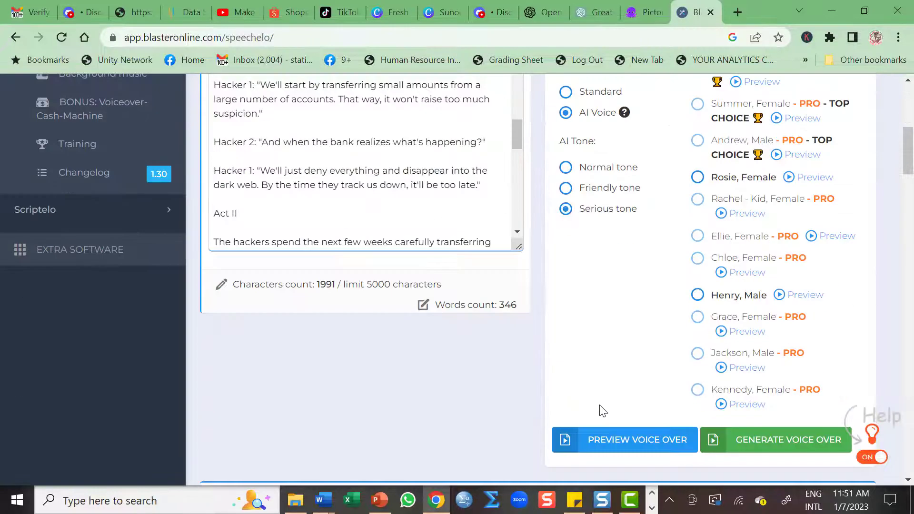
pyautogui.click(774, 448)
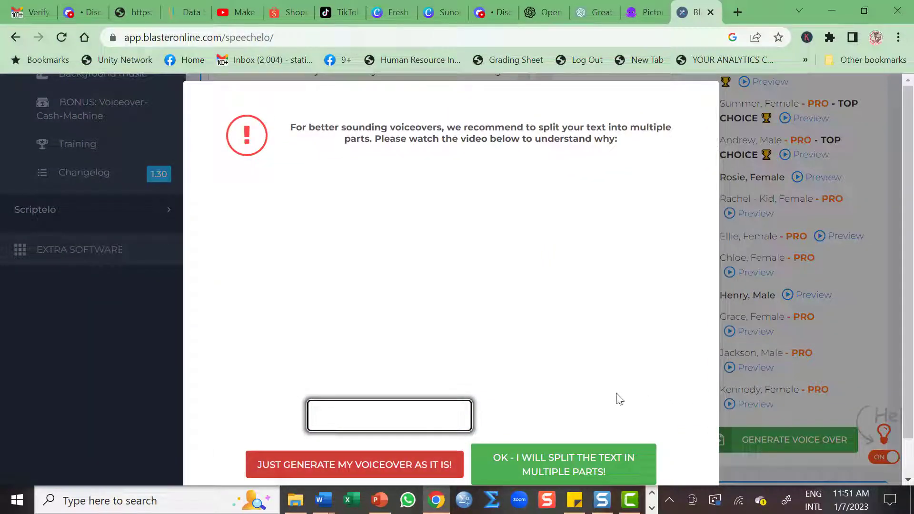
pyautogui.scroll(-1, 388, 428)
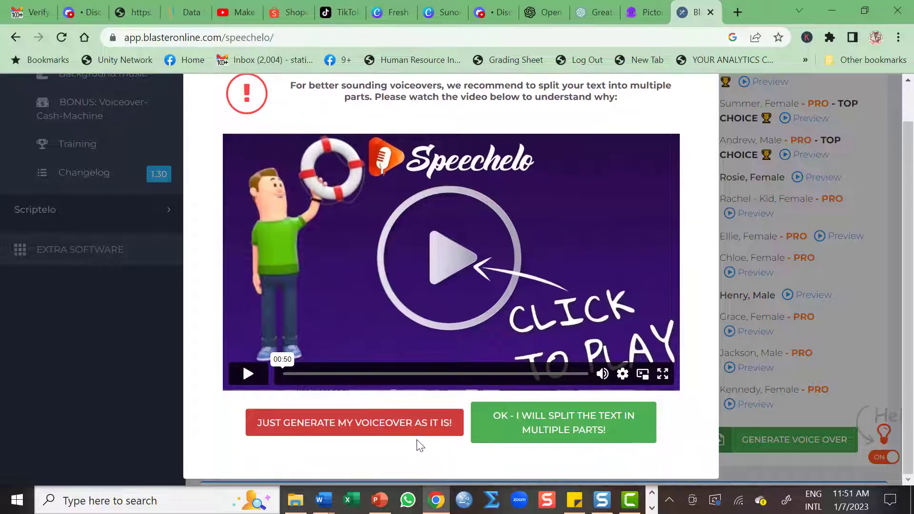
pyautogui.click(376, 428)
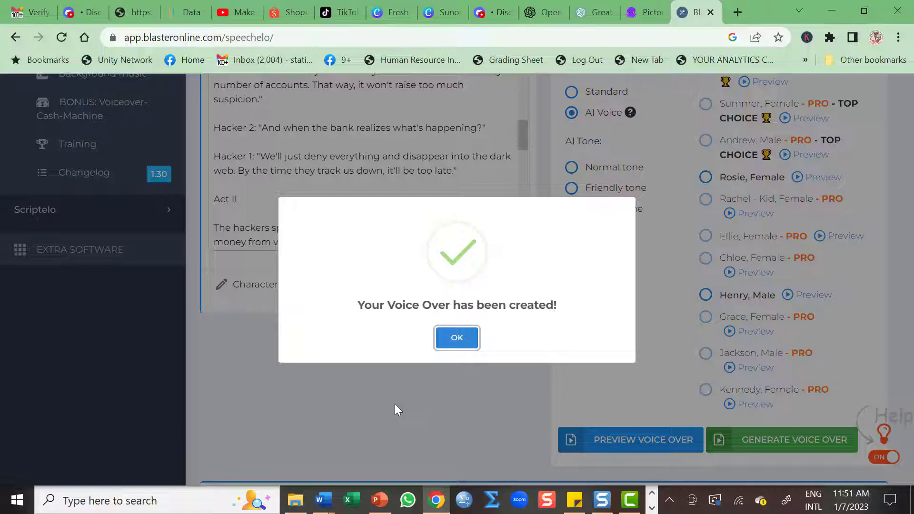
# Download the new voiceover as an MP3 named GREATEST HACKING into the chatgpt folder
pyautogui.click(457, 338)
pyautogui.scroll(-8, 463, 351)
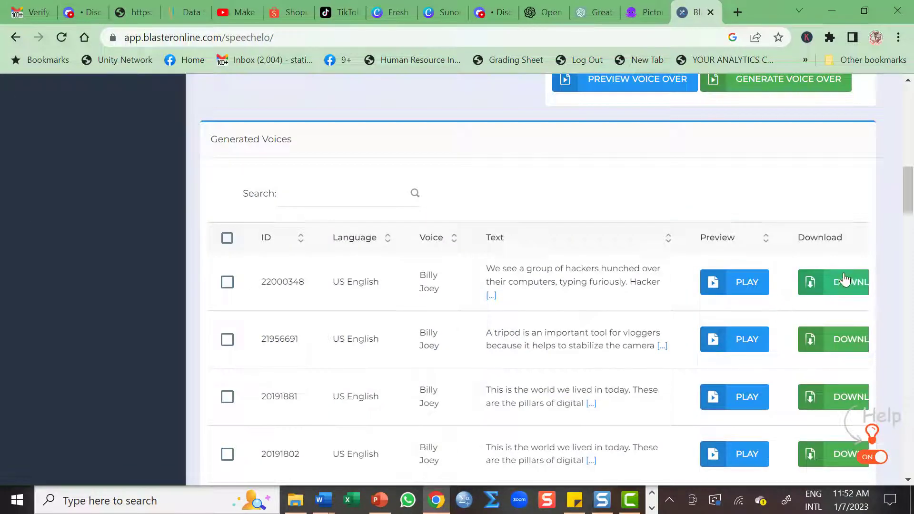
pyautogui.click(845, 289)
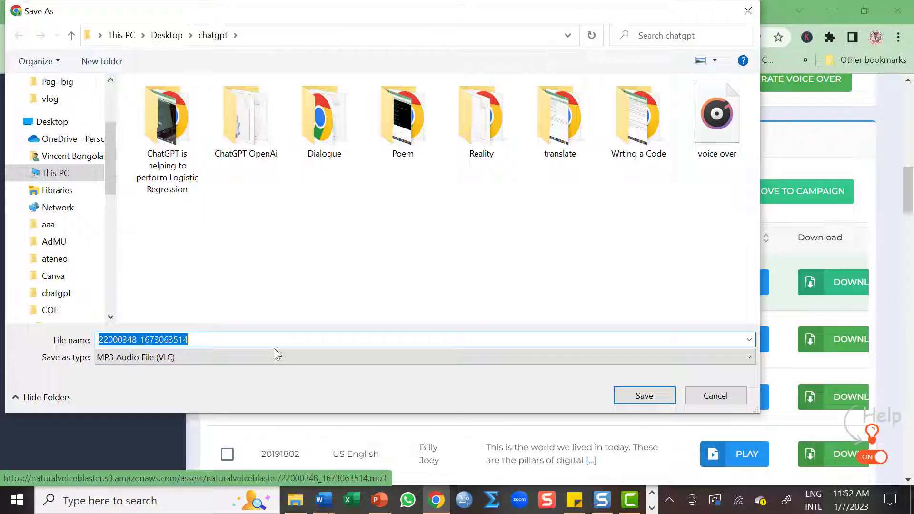
pyautogui.write('GRE')
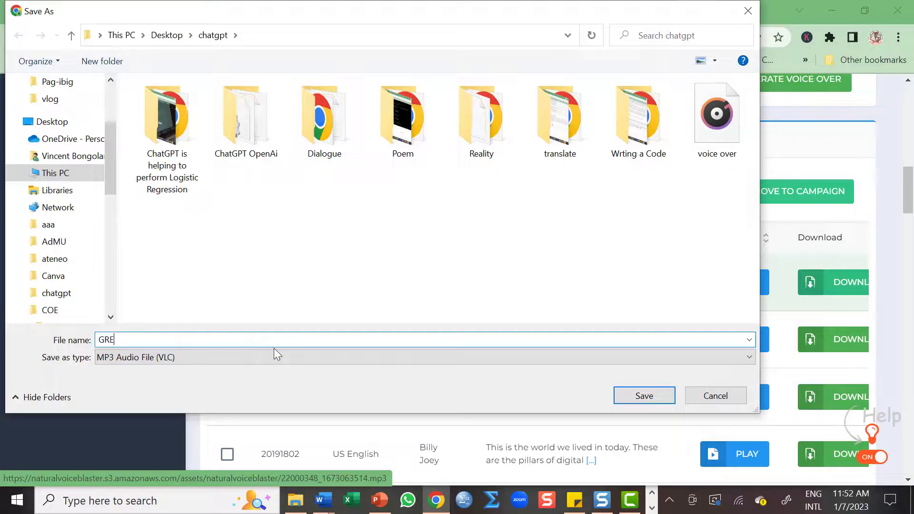
pyautogui.write('ATES')
pyautogui.write('T HACK')
pyautogui.write('ERS')
pyautogui.press('Return')
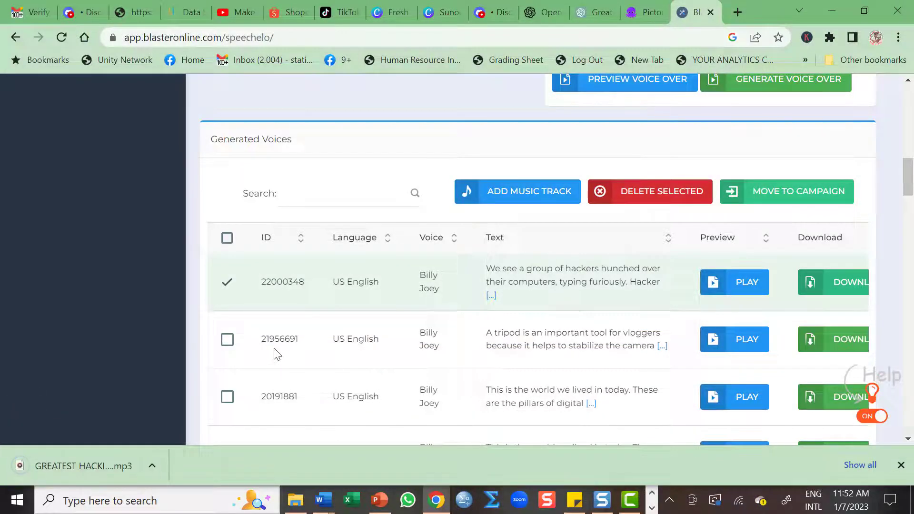
# Upload the GREATEST HACKING recording to Pictory's voice-over, adding the 02:09 track
pyautogui.click(648, 12)
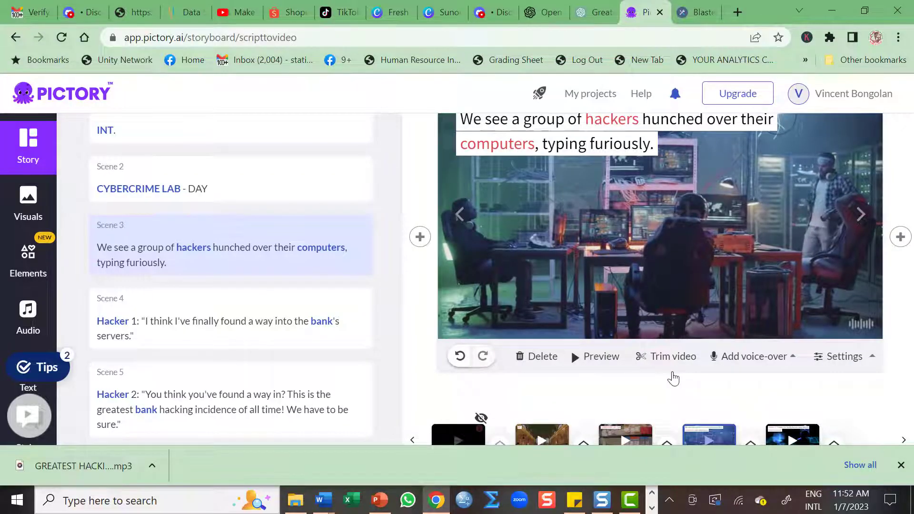
pyautogui.click(753, 358)
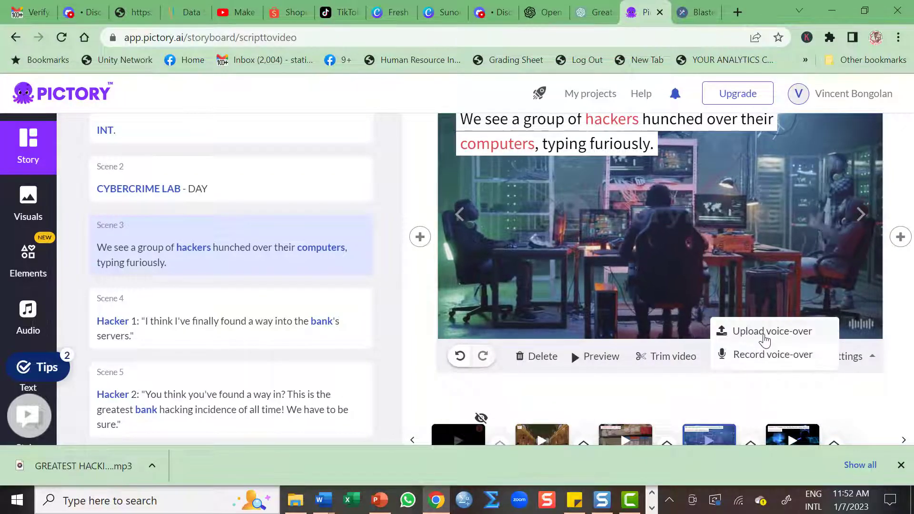
pyautogui.click(764, 335)
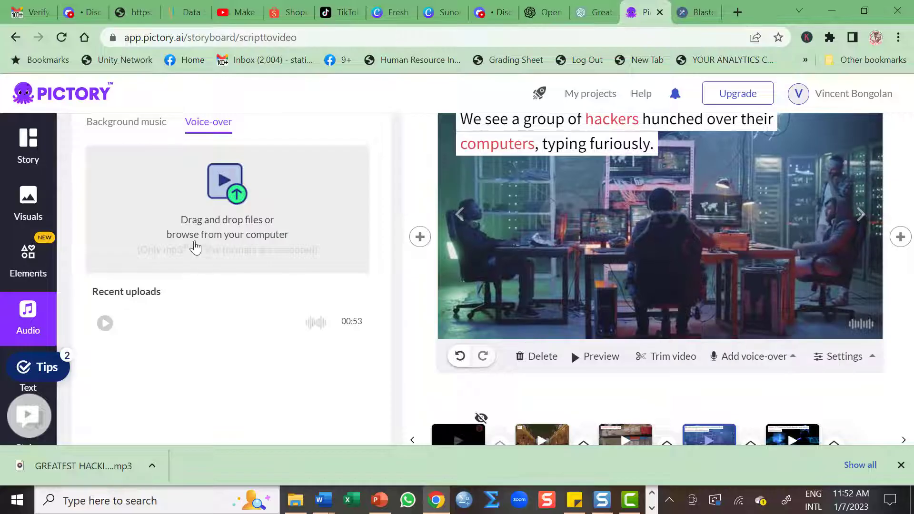
pyautogui.click(214, 209)
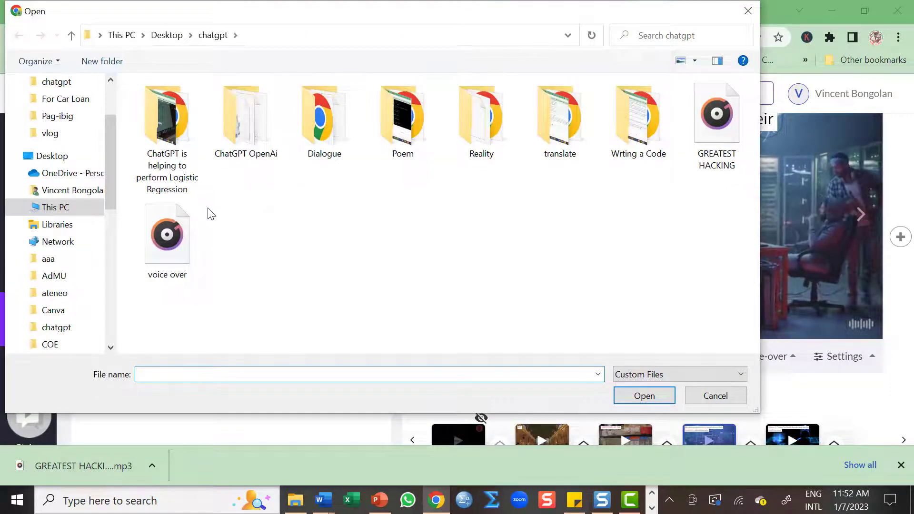
pyautogui.doubleClick(717, 117)
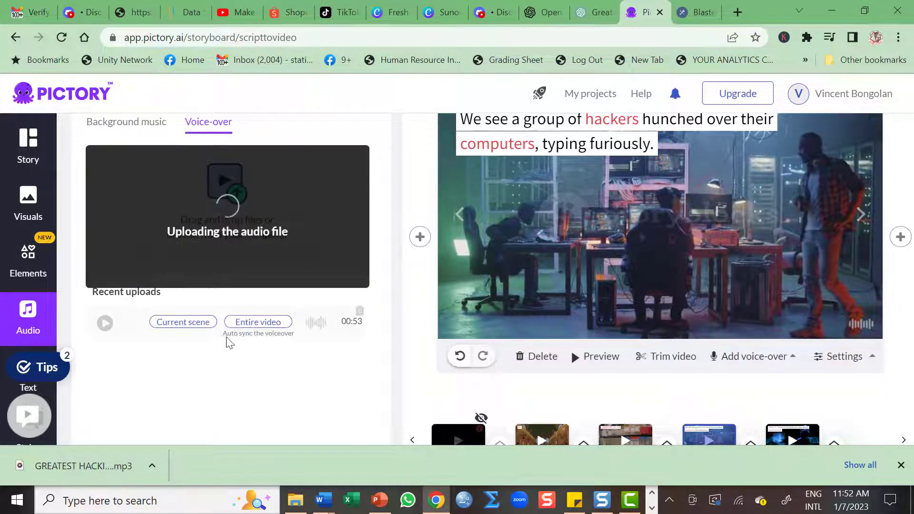
pyautogui.moveTo(222, 326)
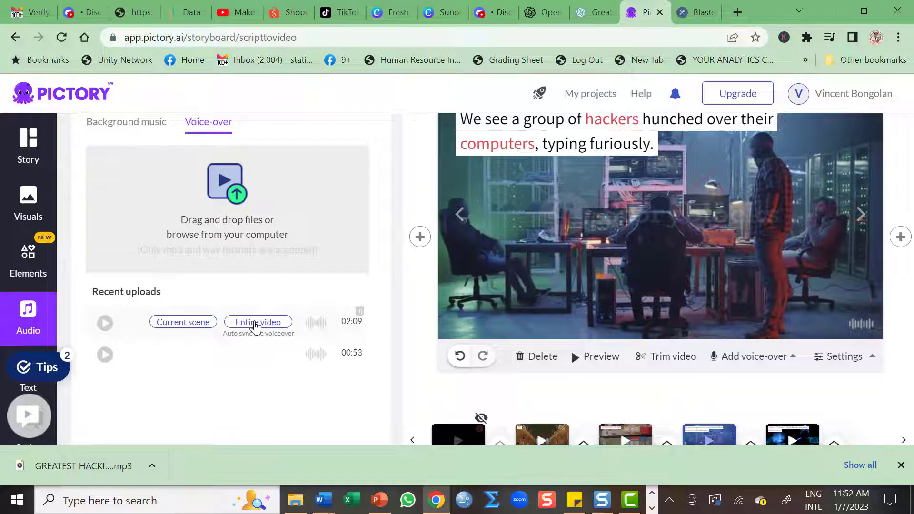
# Auto-sync the uploaded GREATEST HACKING voiceover across the entire video
pyautogui.click(256, 324)
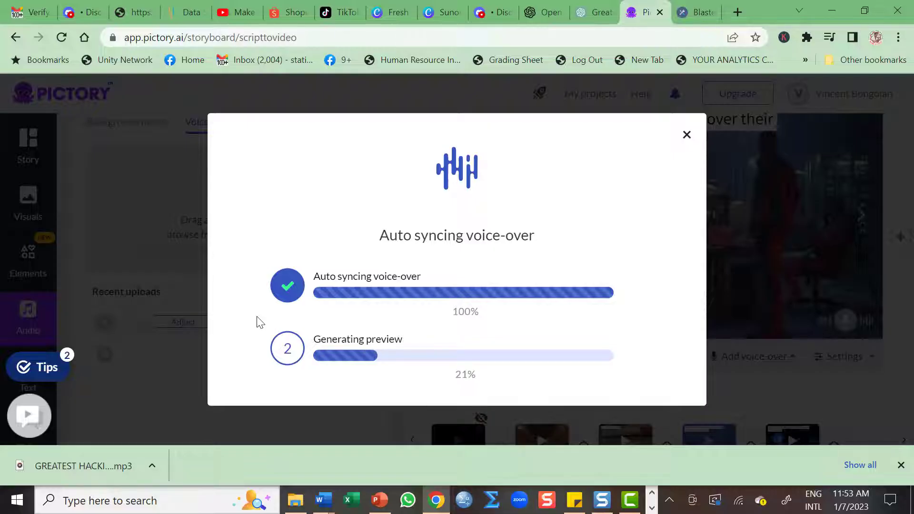
# Close the browser's downloads bar while the voice-synced preview plays
pyautogui.click(901, 466)
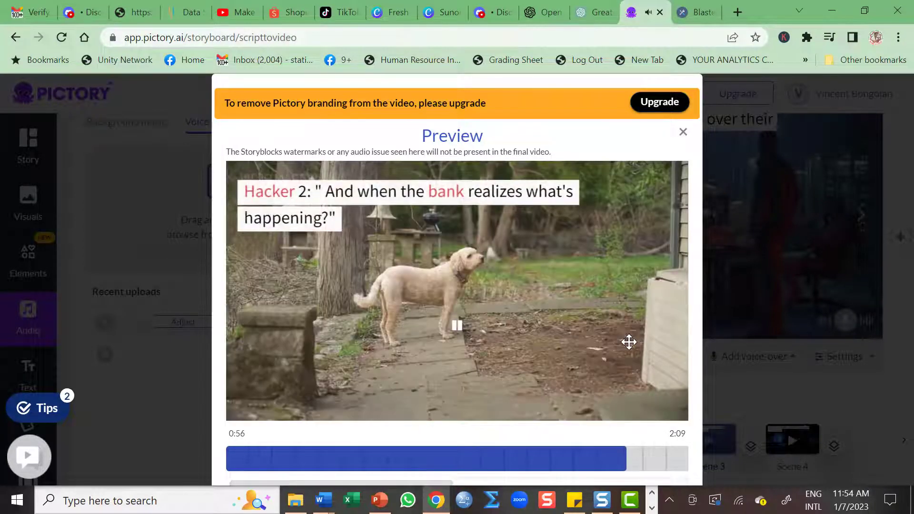
# Close the finished preview and render the hacking project as a video
pyautogui.click(683, 133)
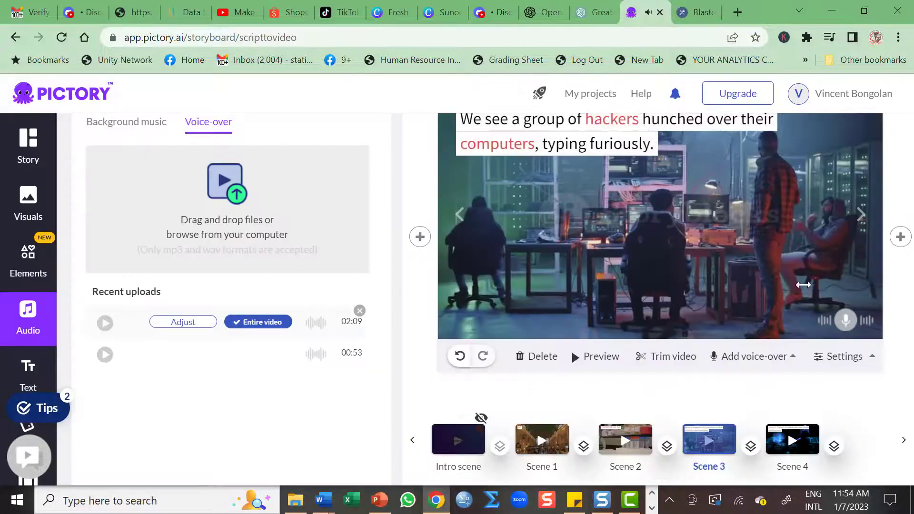
pyautogui.scroll(3, 809, 286)
pyautogui.click(846, 139)
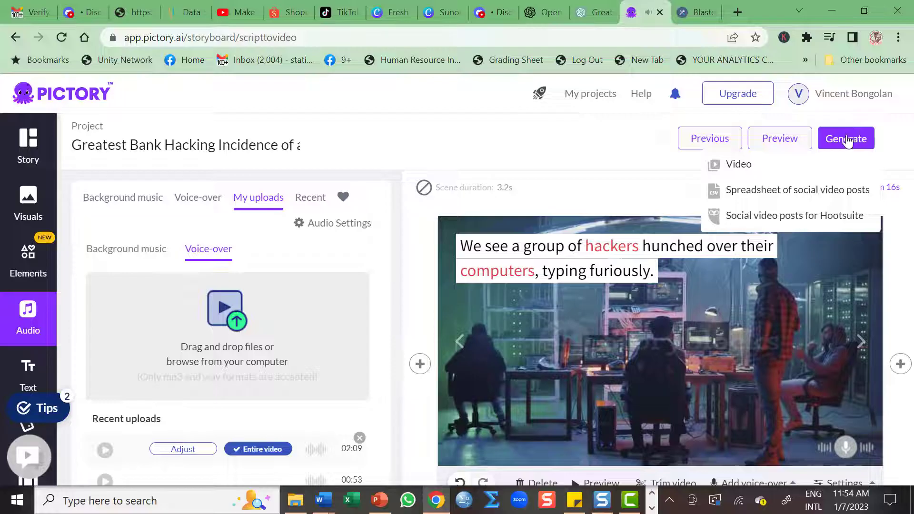
pyautogui.click(733, 167)
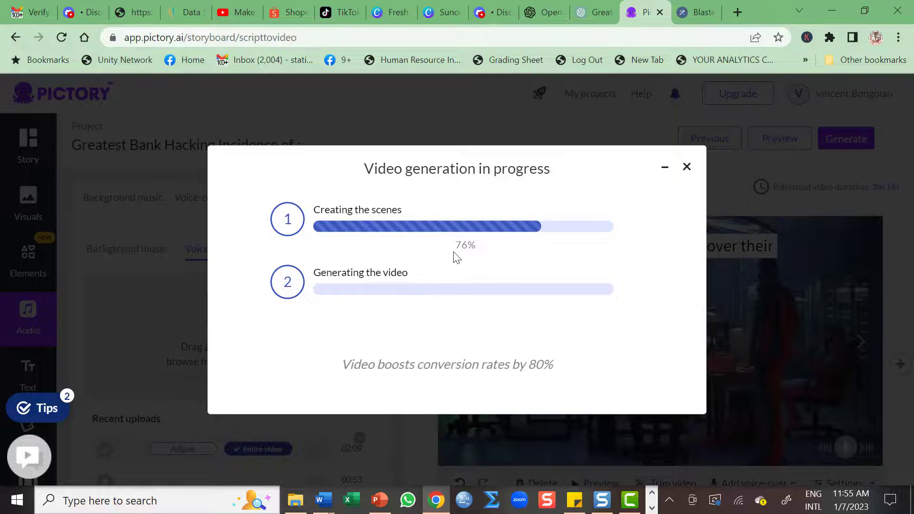
pyautogui.moveTo(296, 500)
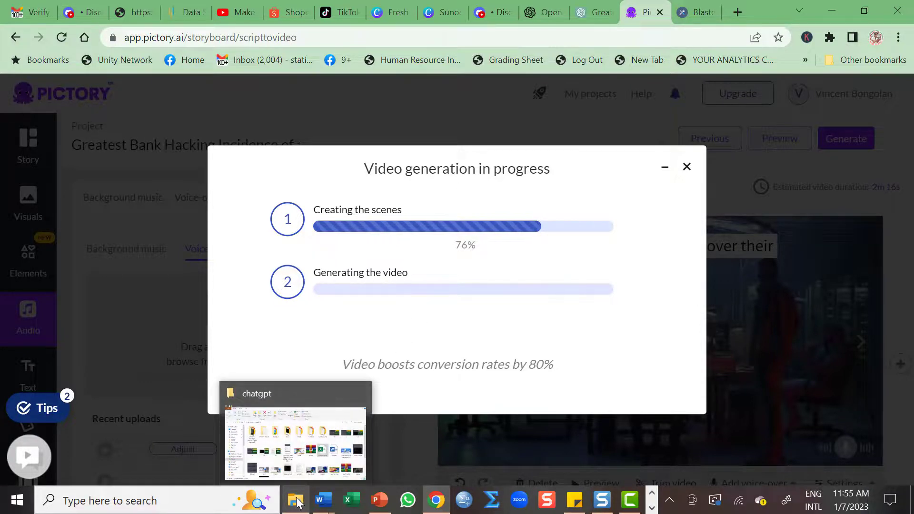
pyautogui.click(651, 509)
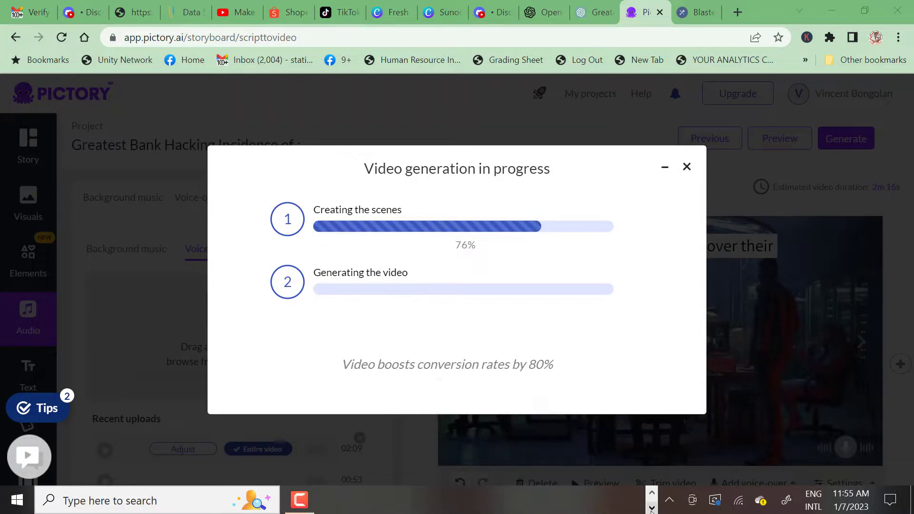